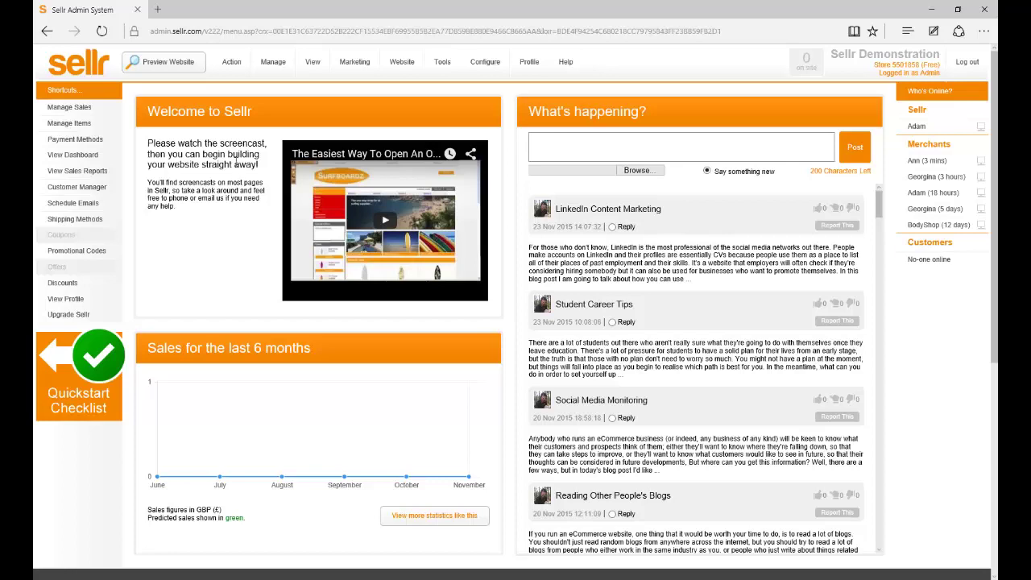
Open the item manager and start an easy new item
click(274, 67)
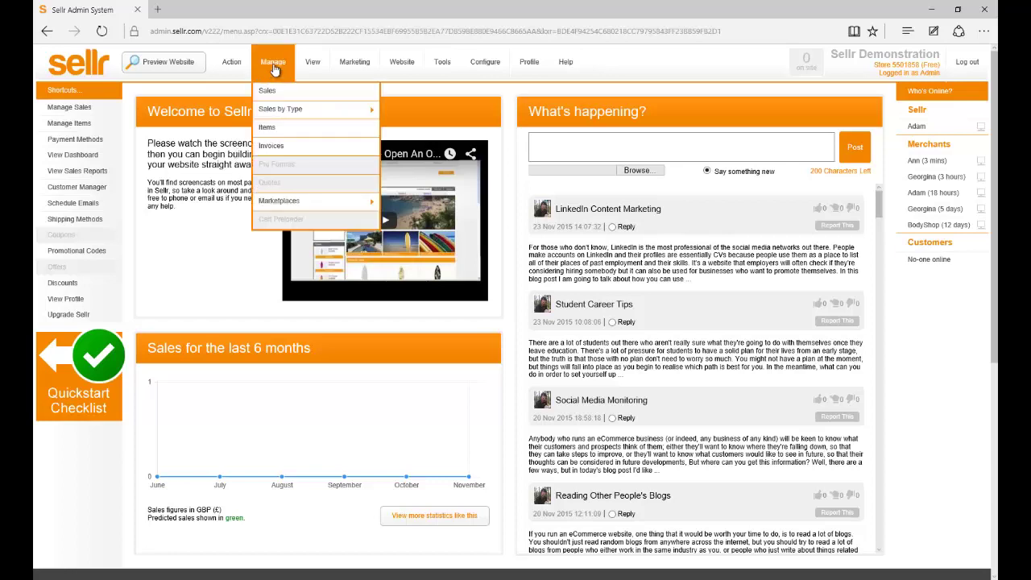
click(267, 129)
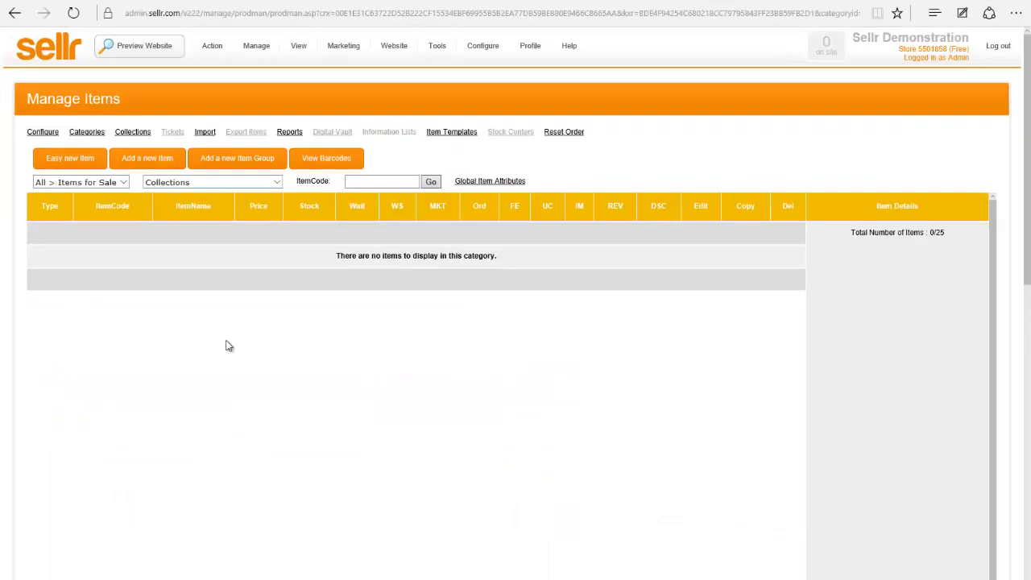
click(71, 162)
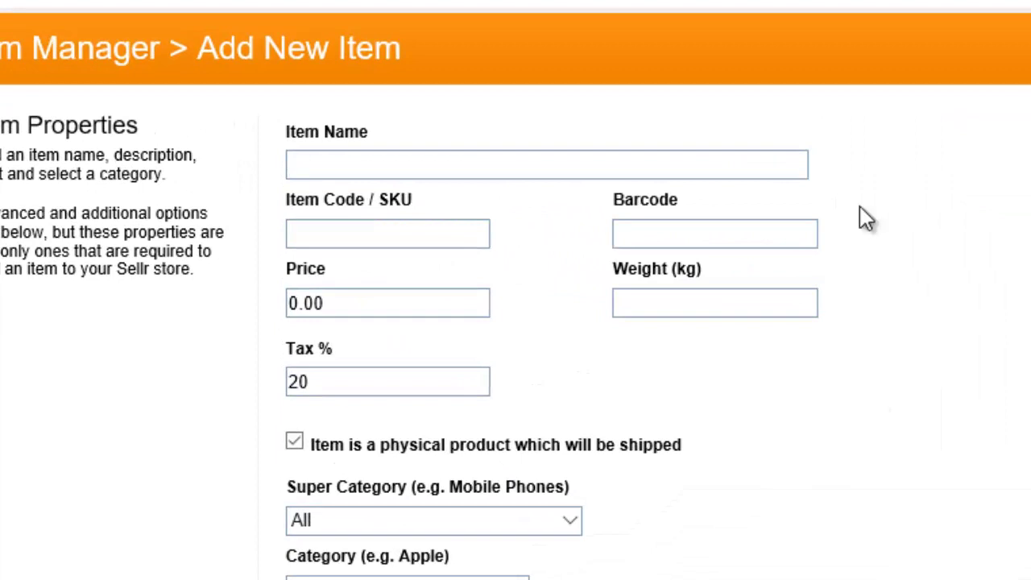
Name the item GoPro 3+ Black Edition, with item code GP3 and a price of 299.99
click(457, 171)
text(GoPro 3+ )
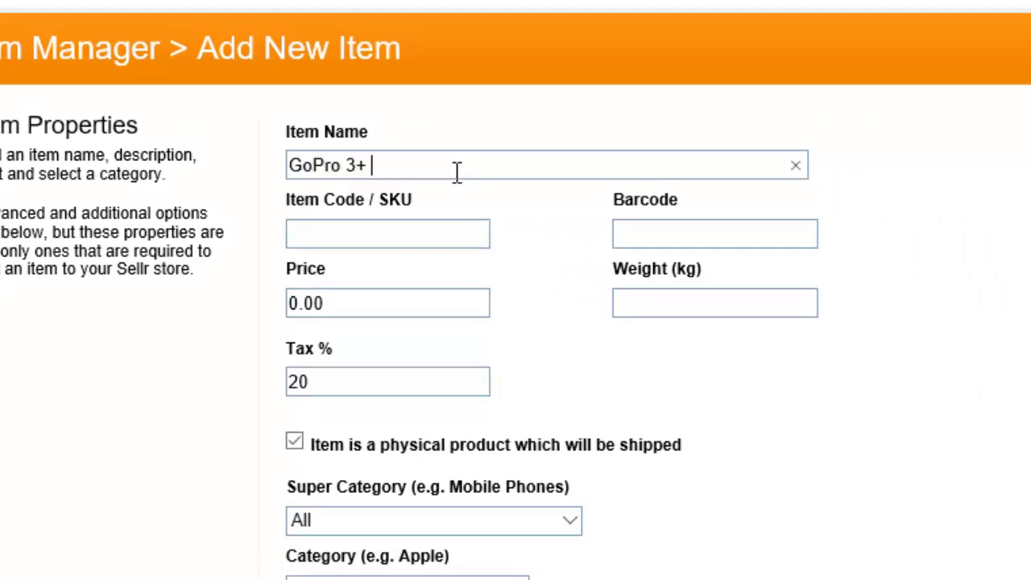
text(Black Edition)
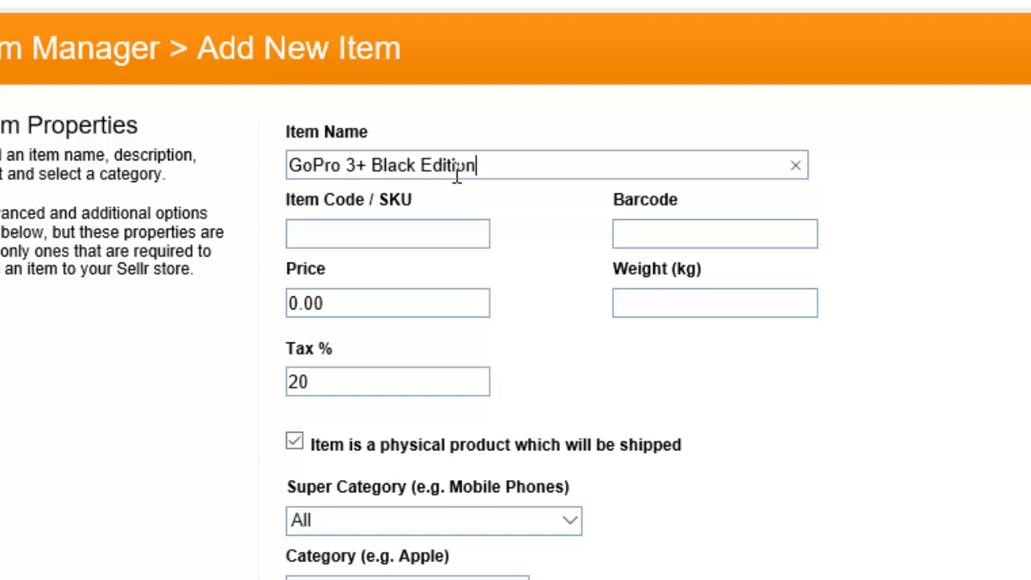
click(419, 225)
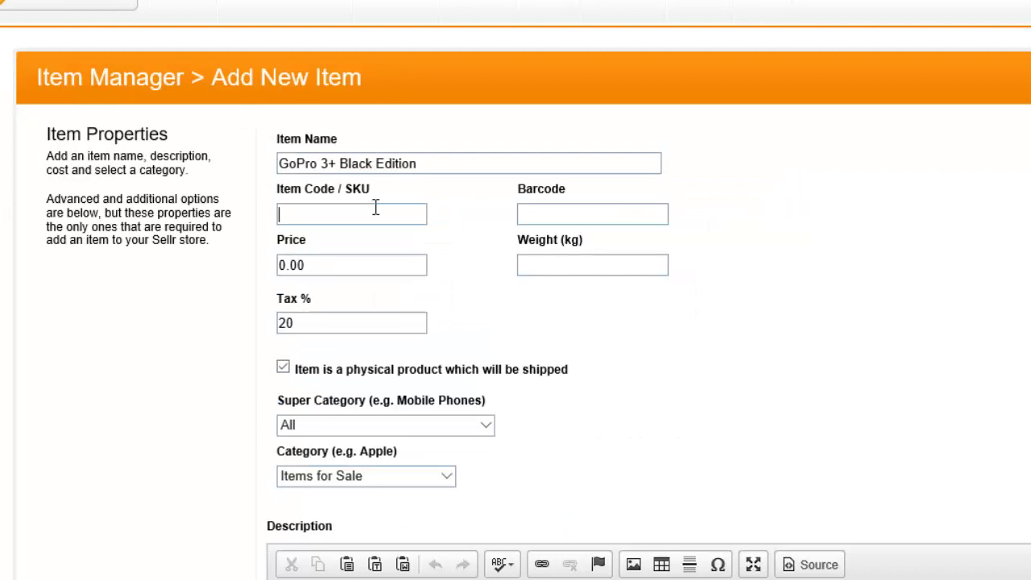
text(GP3)
click(326, 268)
key(ctrl+a)
text(299.99)
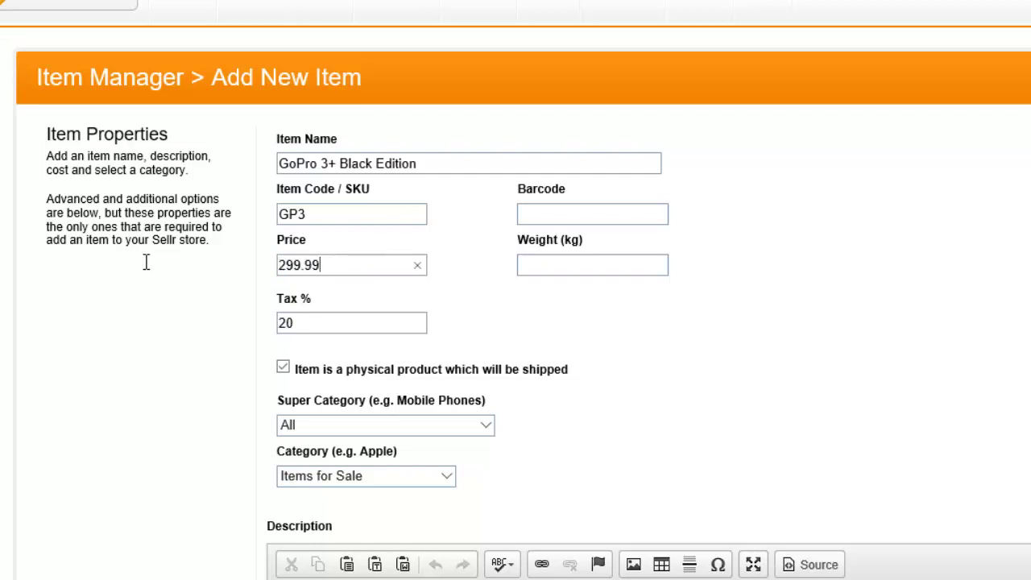
Assign the item to the super category All and the category Items for Sale
click(225, 427)
click(486, 424)
click(314, 424)
click(448, 476)
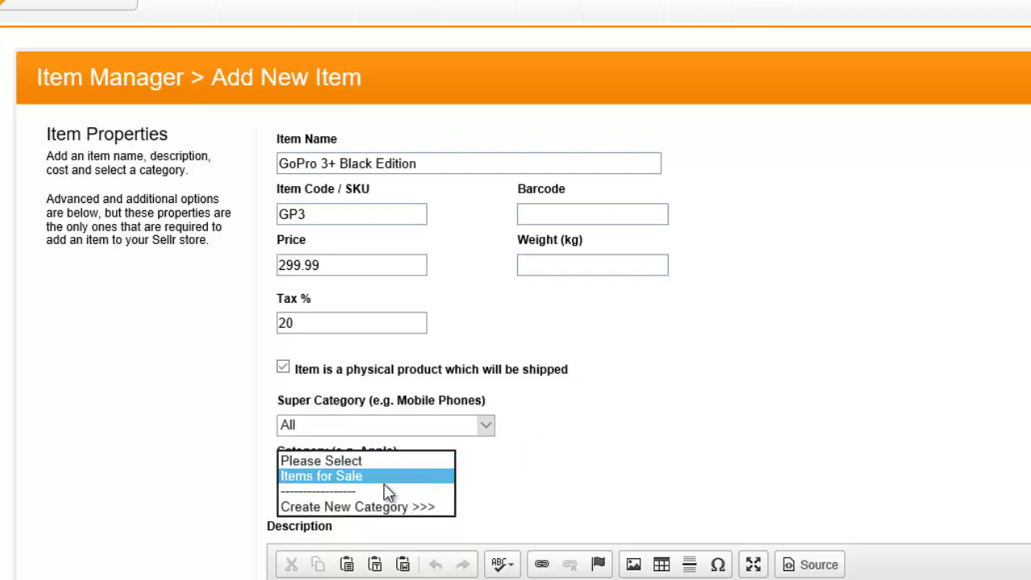
click(332, 478)
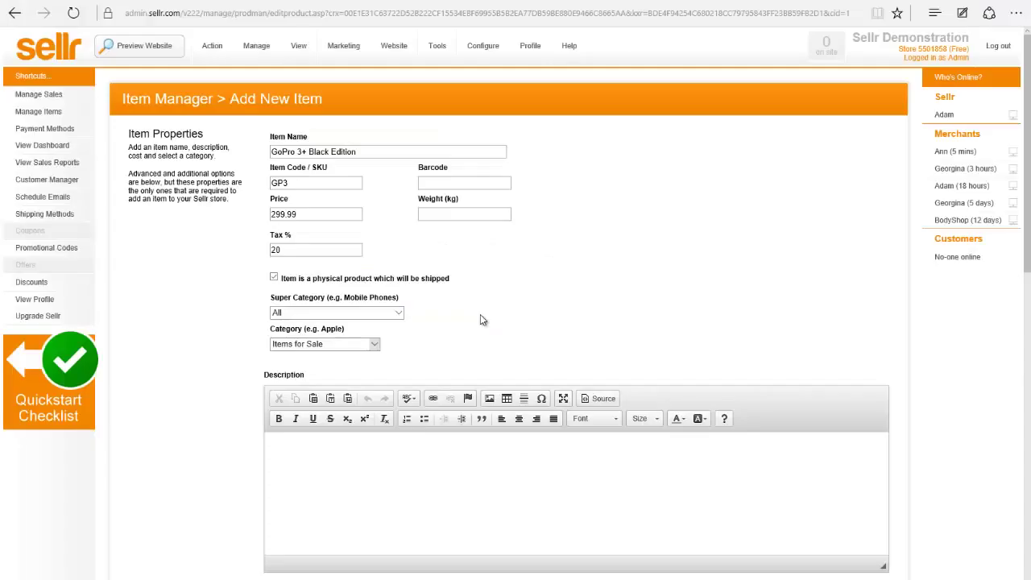
Paste the copied product text into the item's description
click(447, 471)
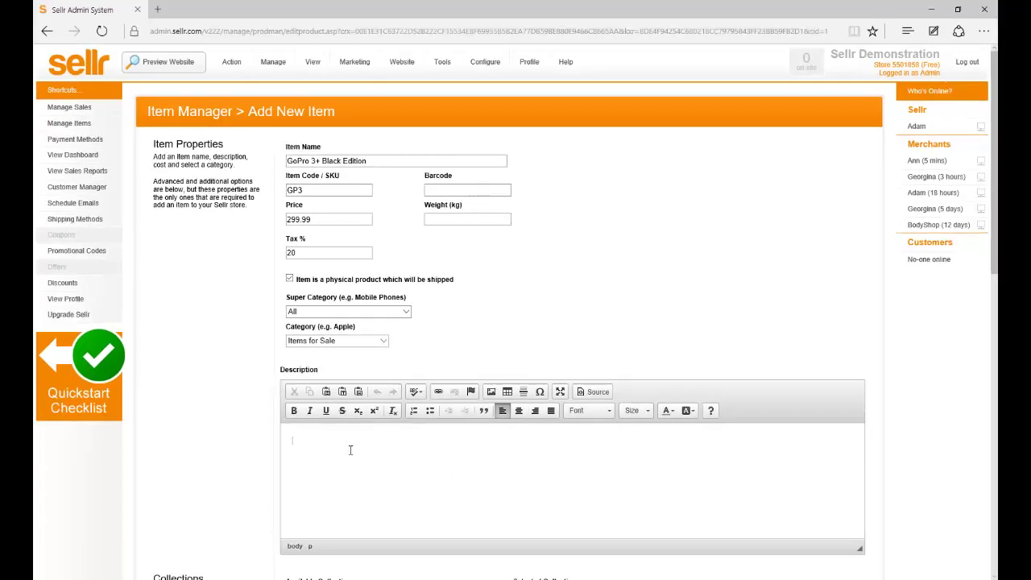
key(ctrl+v)
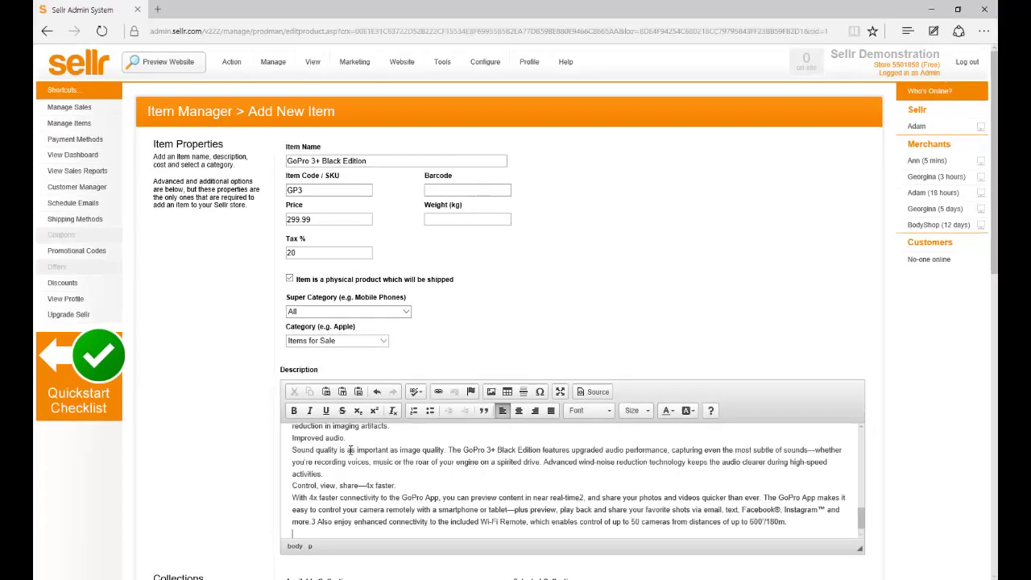
Highlight the description's first two lines, the UK stock notice and the free batteries and charger offer, with a bright green background
drag(861, 522, 860, 431)
drag(461, 440, 316, 441)
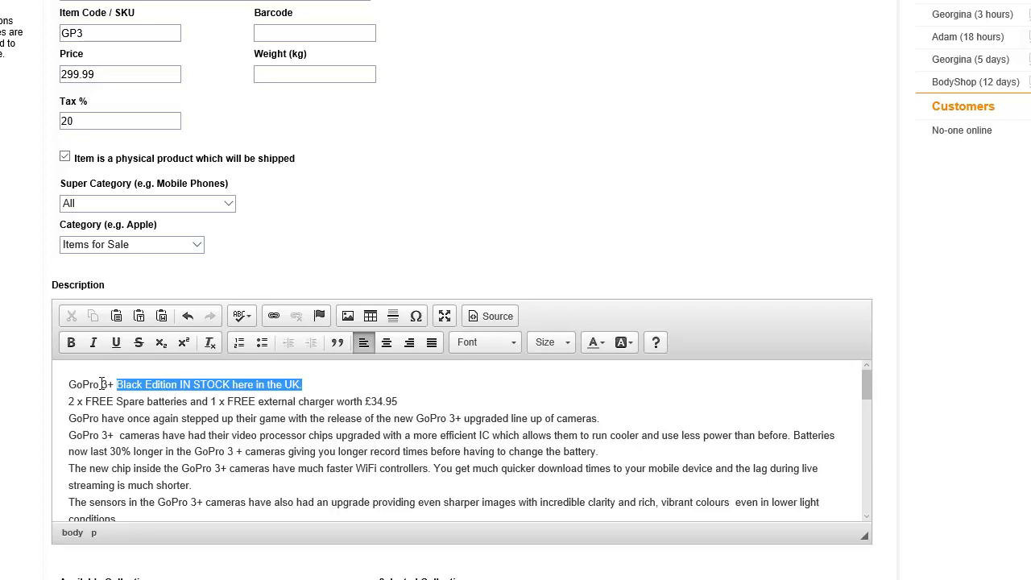
drag(102, 384, 68, 385)
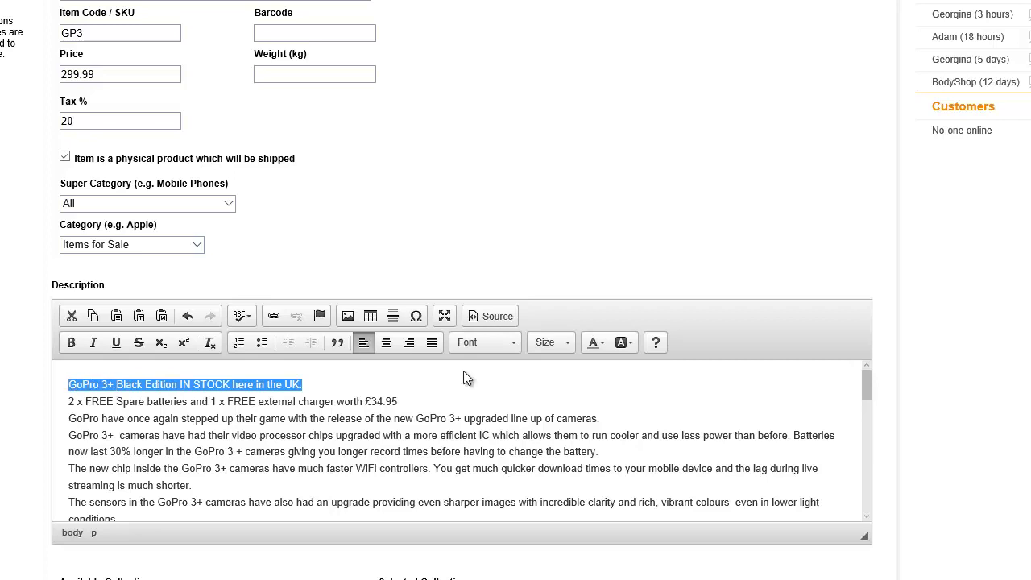
click(631, 343)
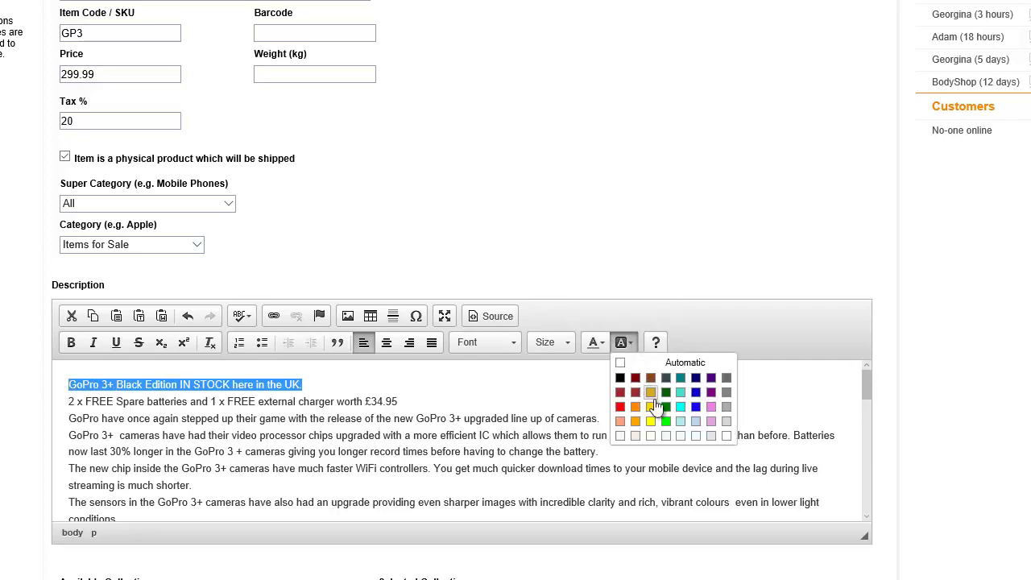
click(669, 421)
drag(398, 387, 58, 384)
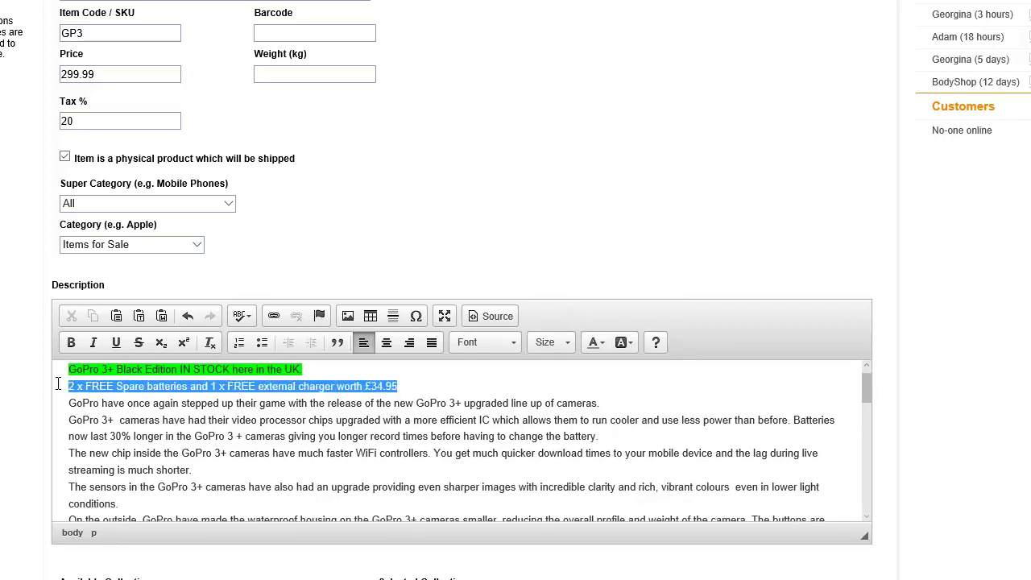
click(631, 342)
click(673, 432)
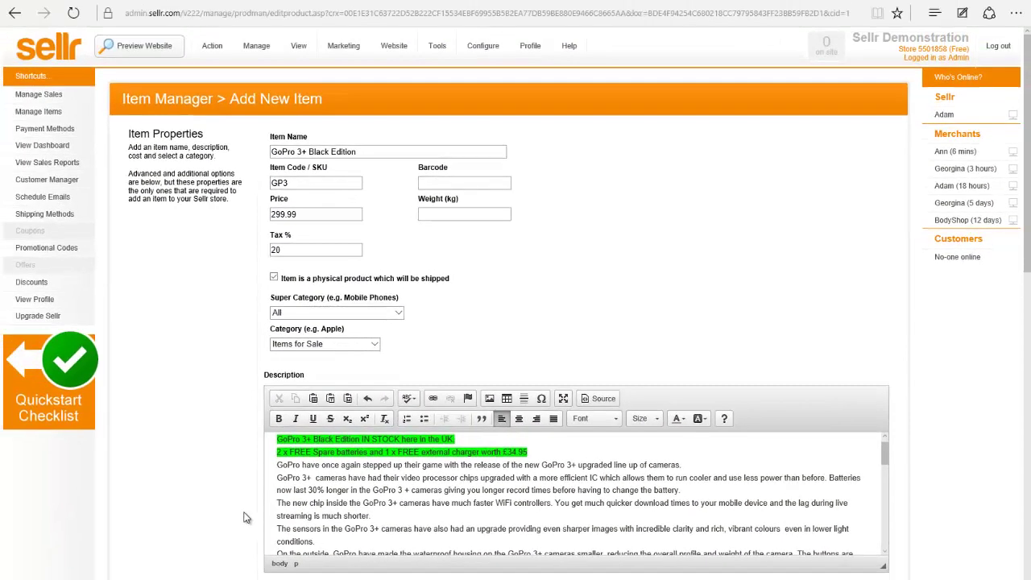
Add the item to the Sellr Collections>Home Page collection
scroll(26, 475, down, 3)
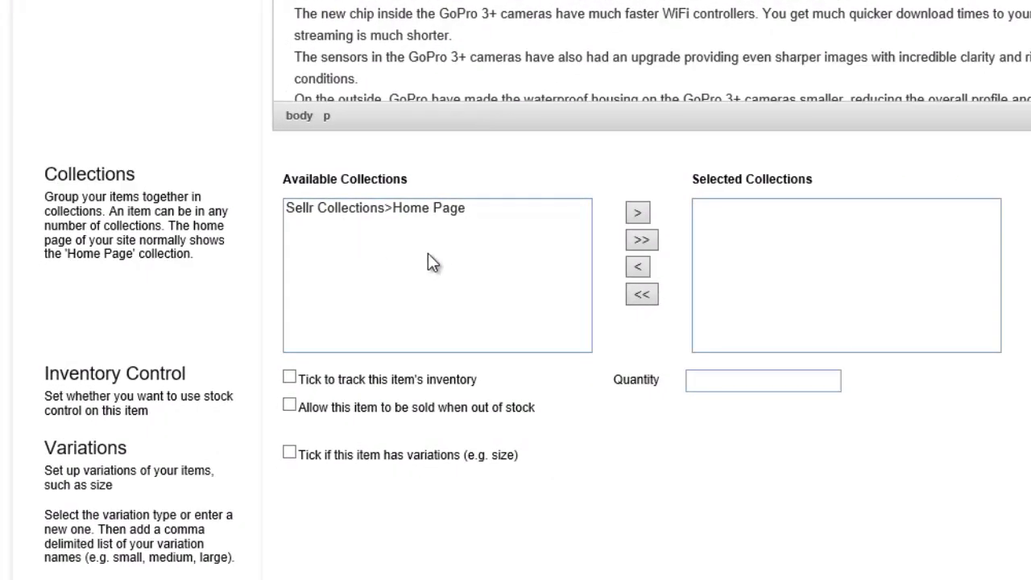
click(445, 211)
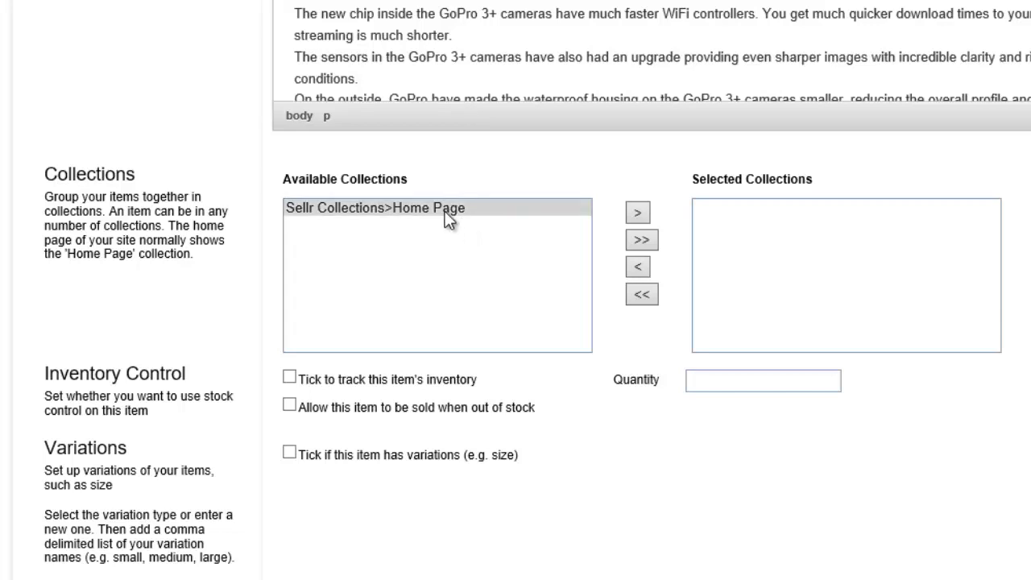
click(639, 214)
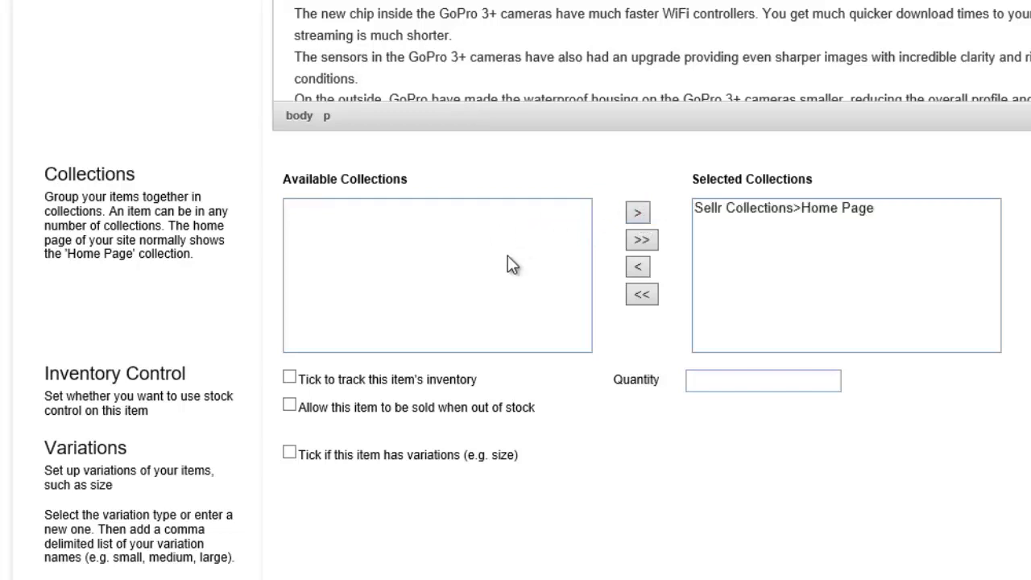
Enable variations for the item and name the first variation Memory Size
scroll(617, 467, down, 4)
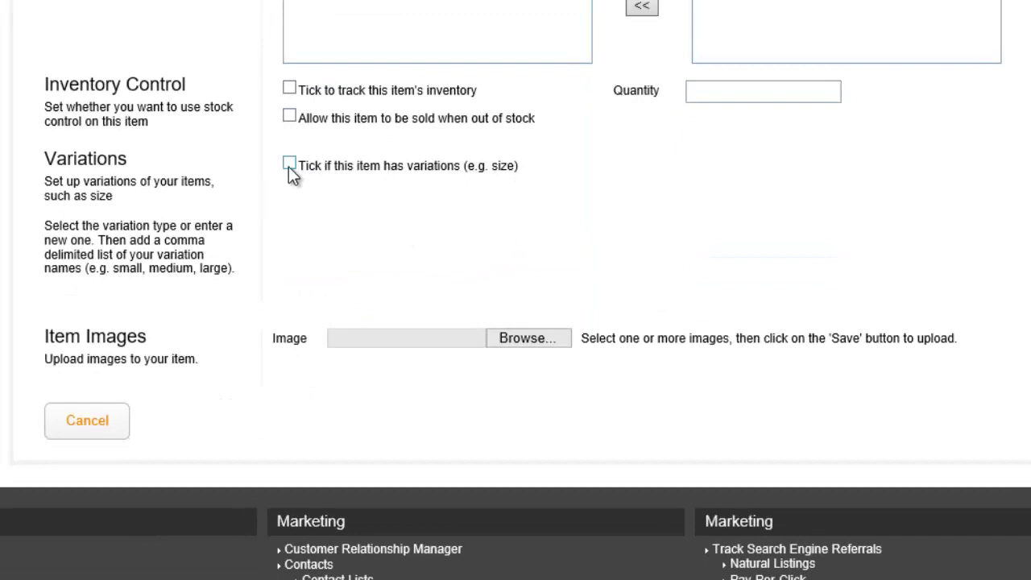
click(290, 165)
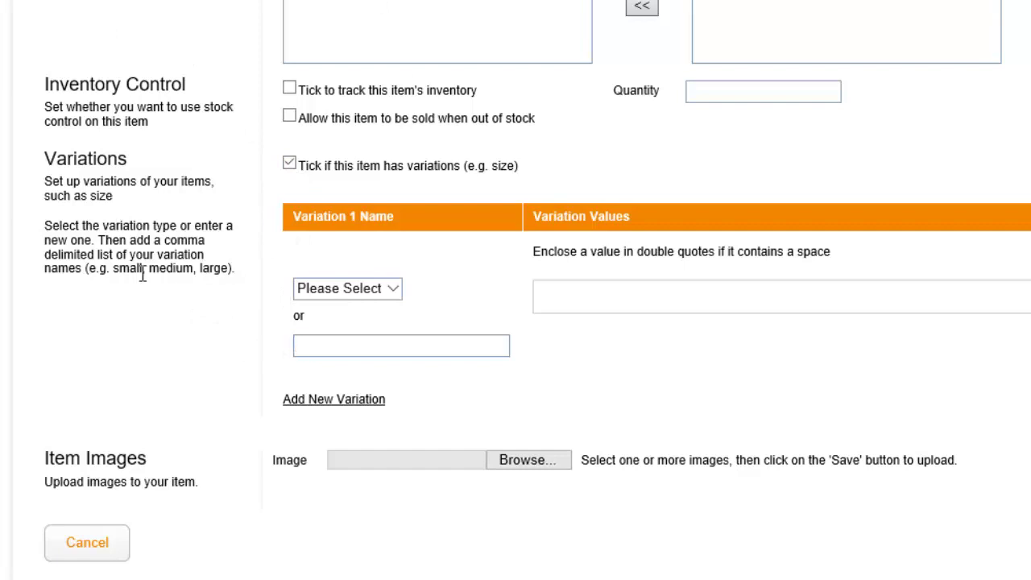
text(Memory Size)
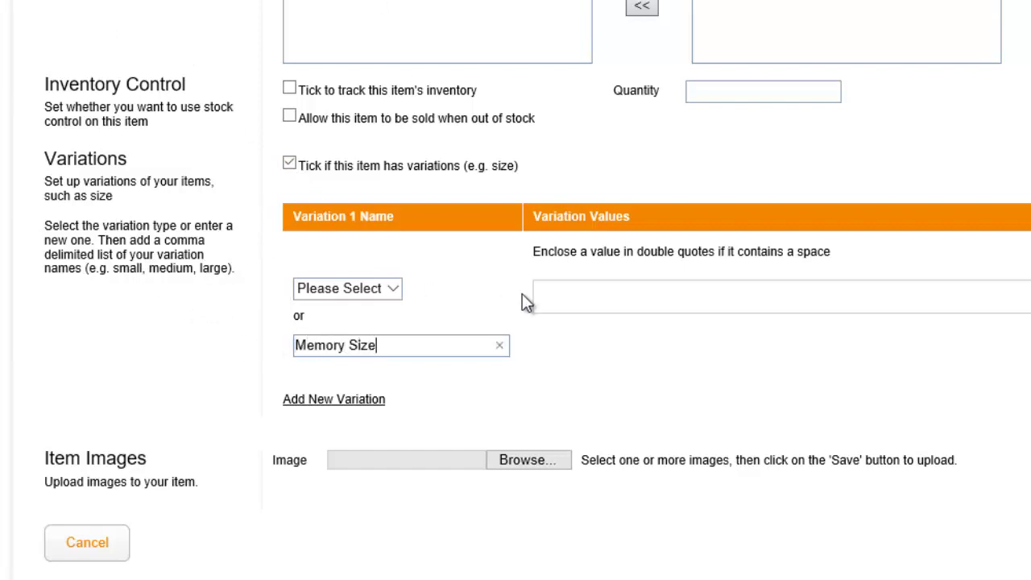
Enter 32gb, 64gb and 128gb as the Memory Size variation values
click(568, 295)
text(32gb)
text(,1)
key(BackSpace)
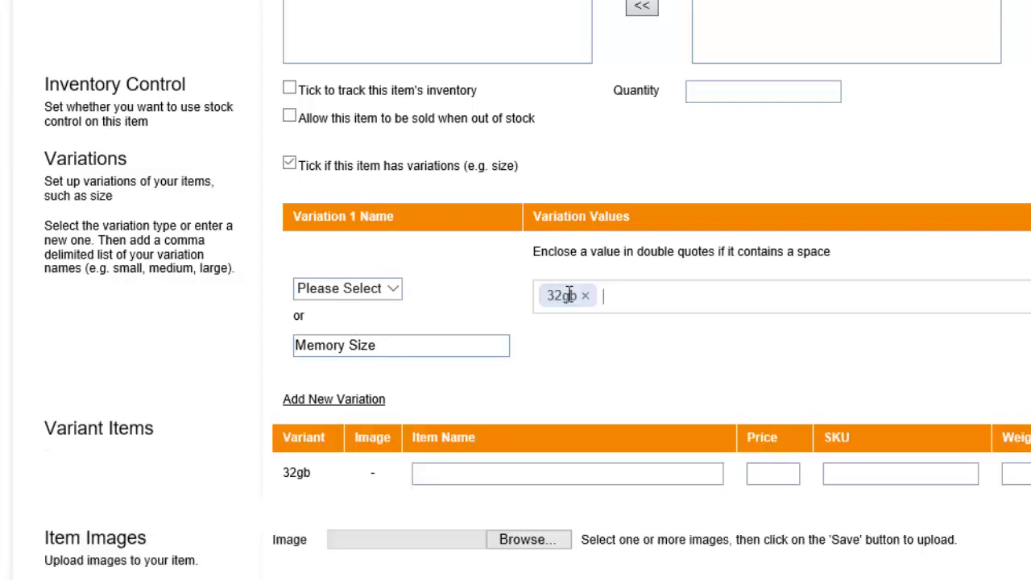
text(64gb,)
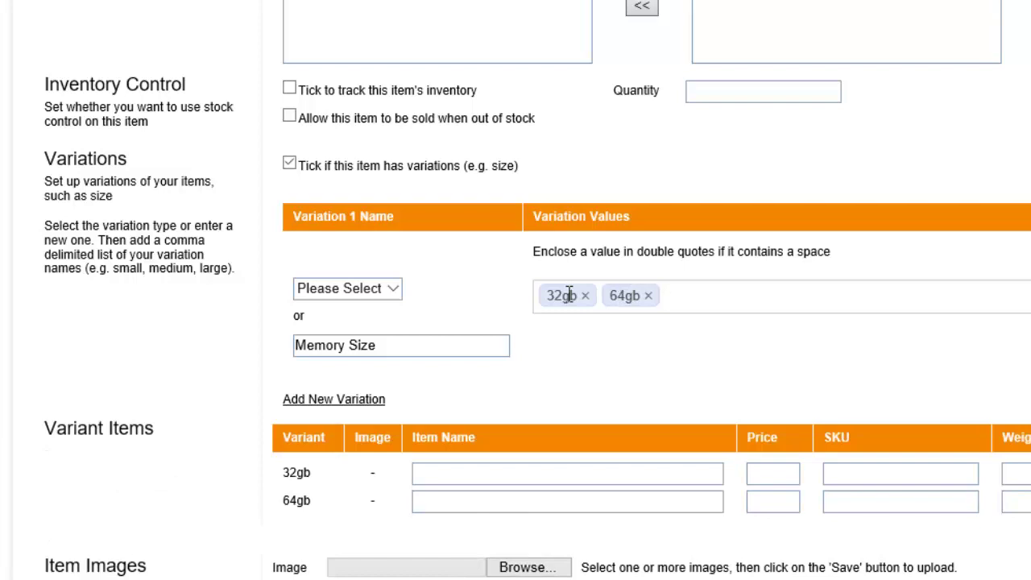
text(128gb)
text(,)
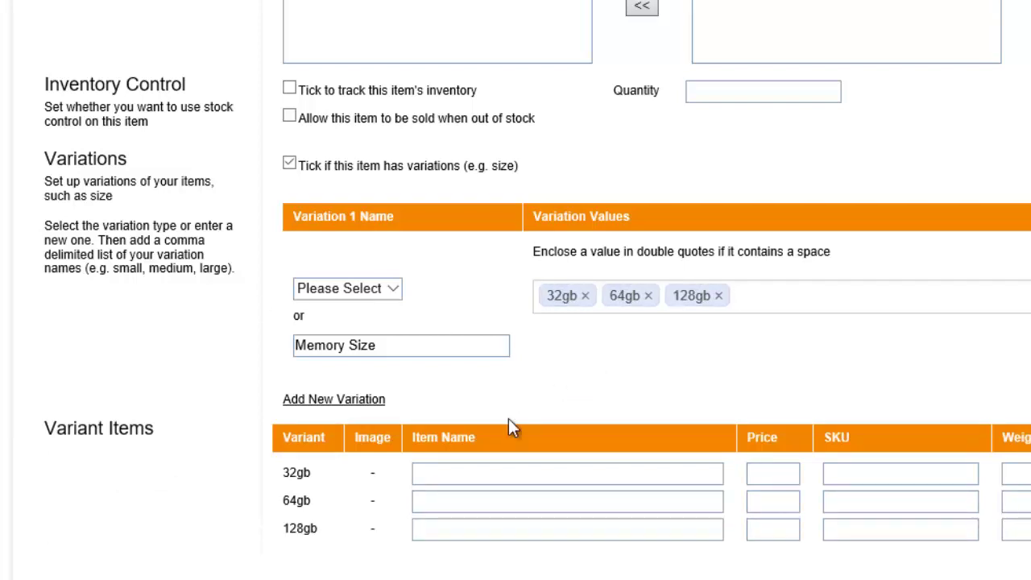
Reuse the item name for the three variants, naming them GoPro 3+ Black Edition 32gb, 64gb and 128gb respectively
click(471, 474)
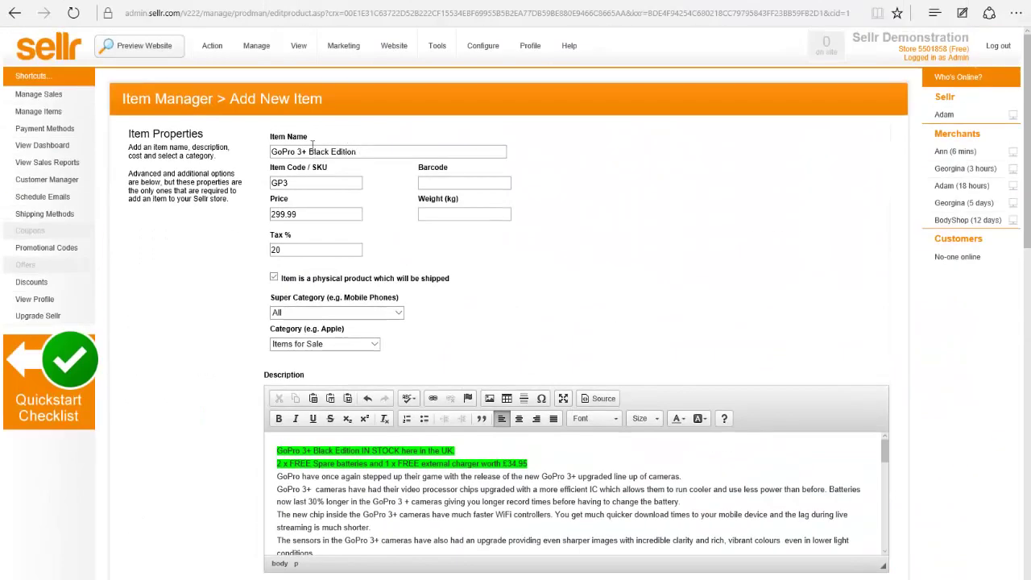
triple_click(312, 148)
key(ctrl+c)
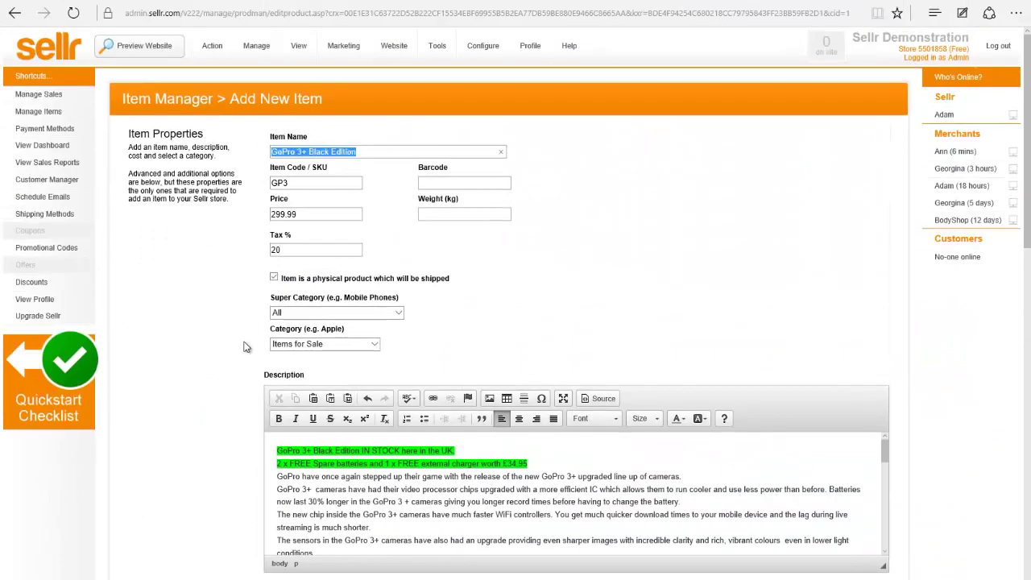
scroll(246, 346, down, 10)
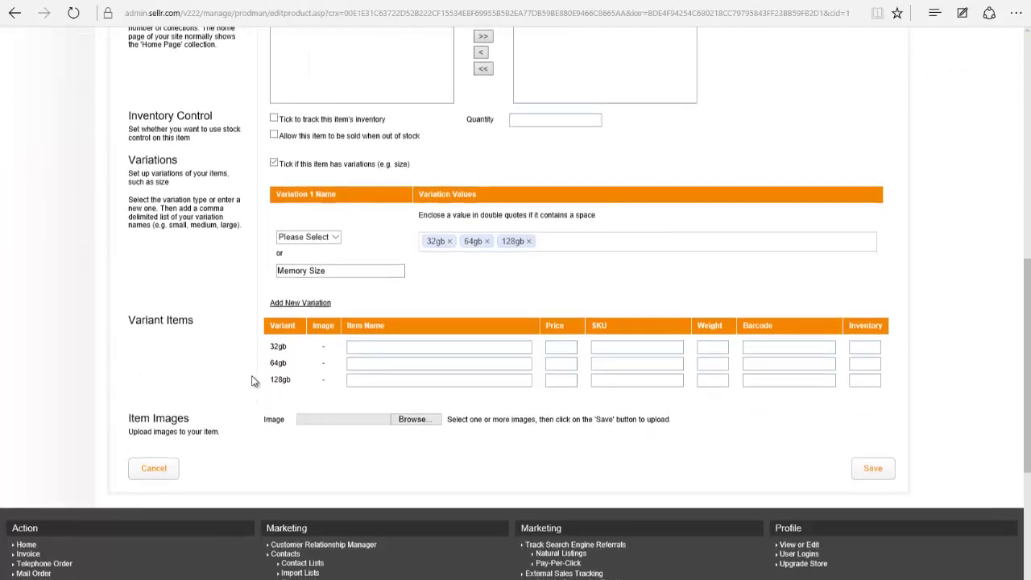
click(360, 346)
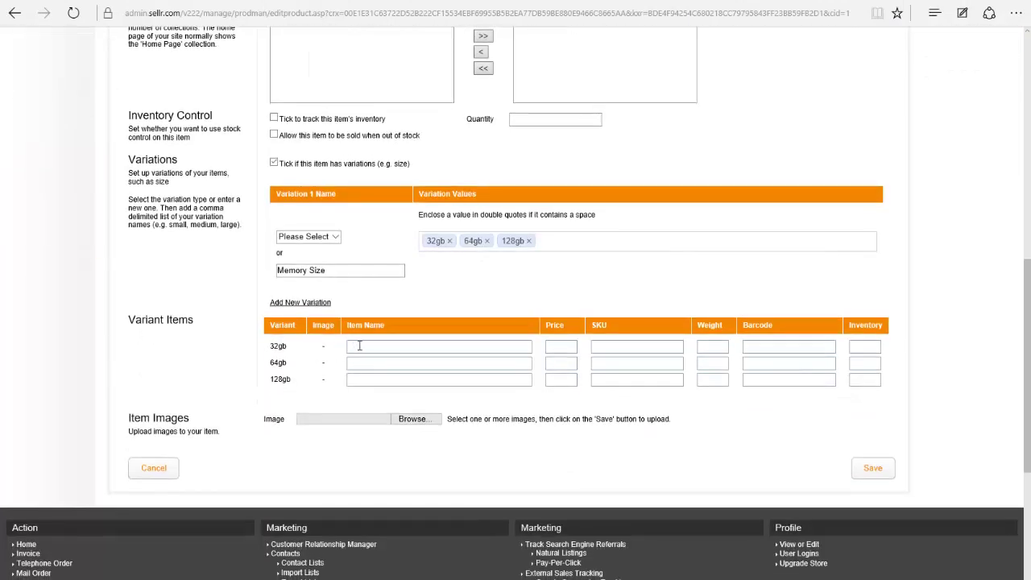
key(ctrl+v)
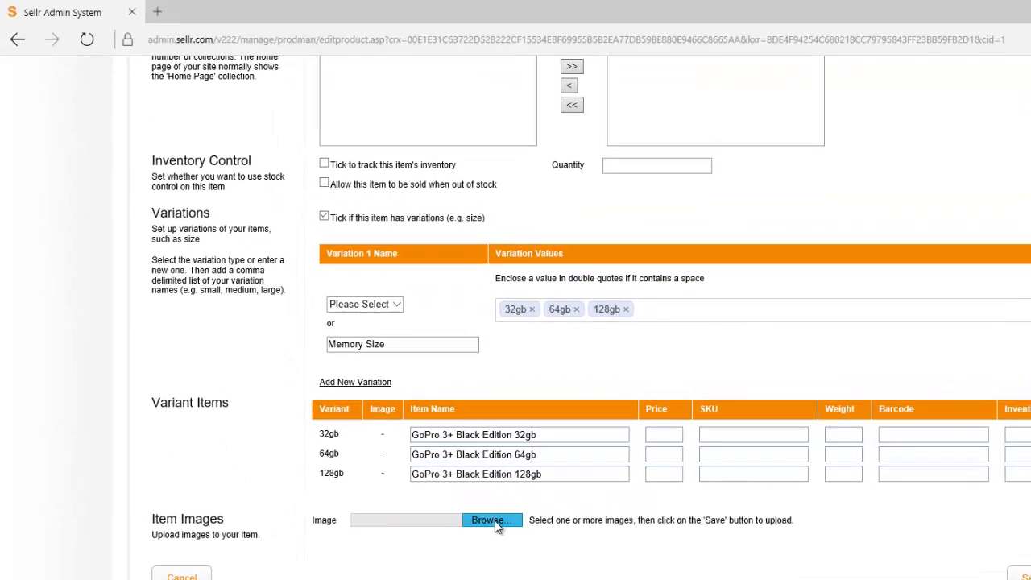
Attach camera.JPG from the desktop's images folder as the item image and save the item
click(497, 524)
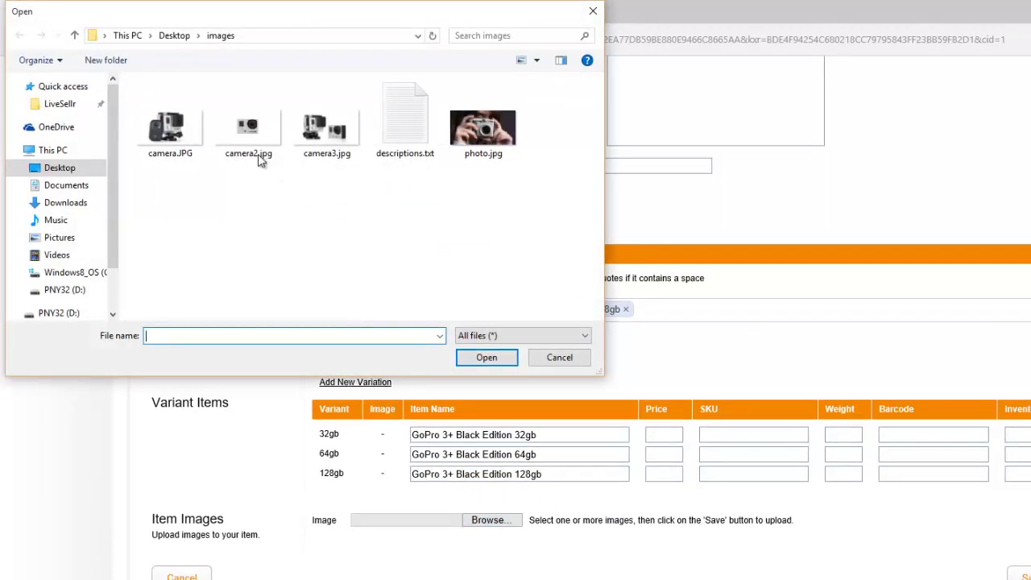
click(180, 142)
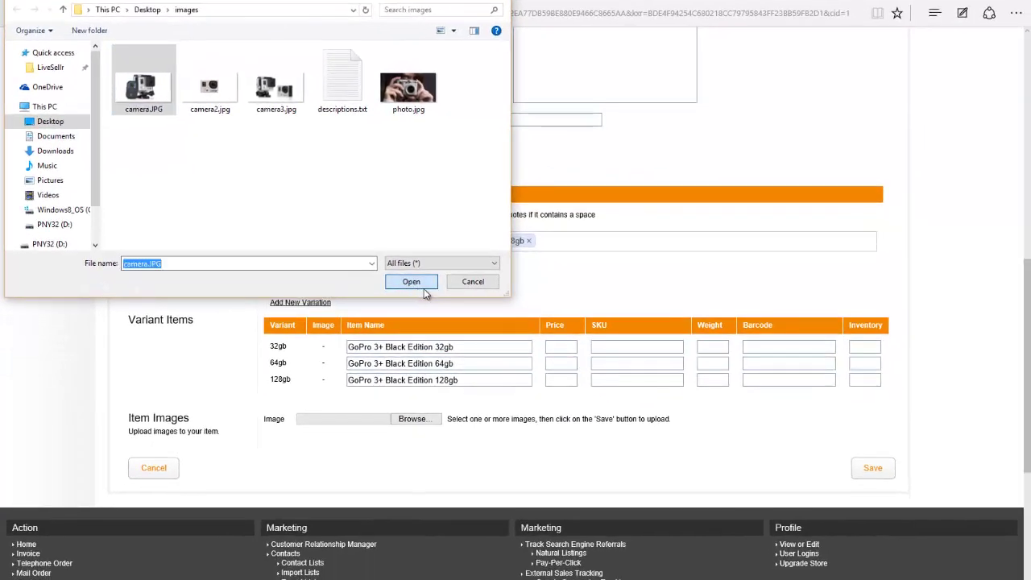
click(482, 352)
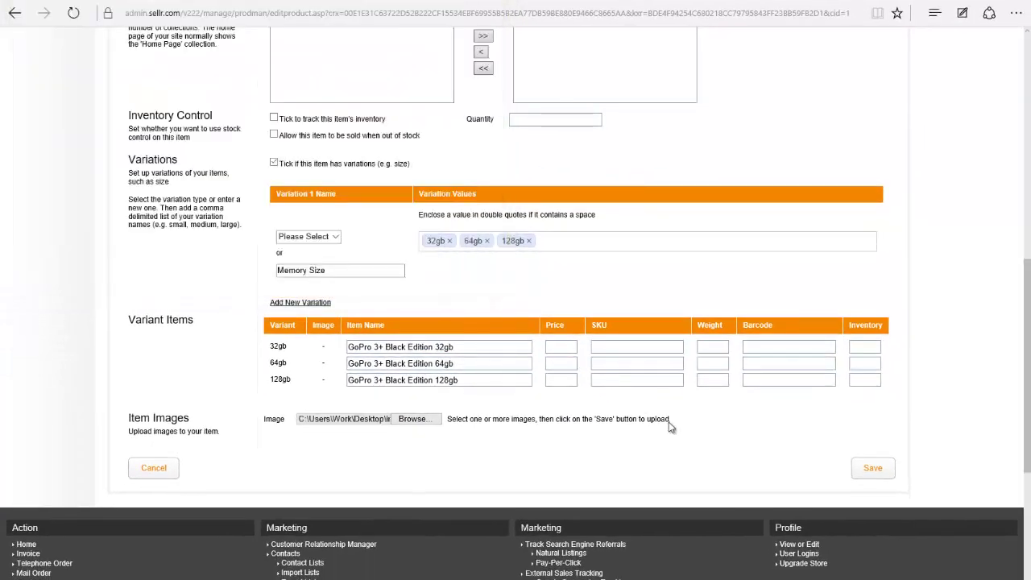
click(873, 470)
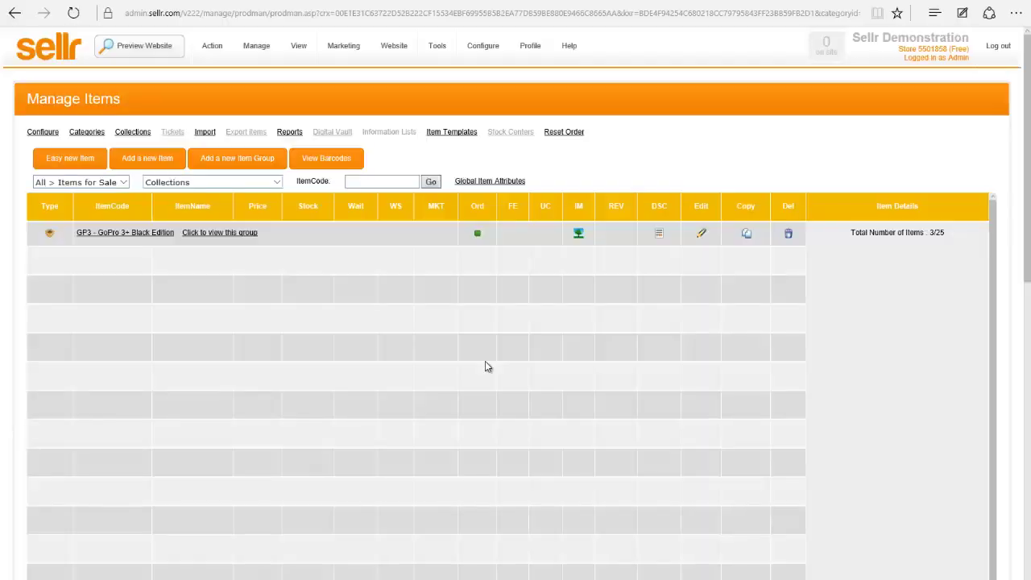
View the variant items in the GP3 - GoPro 3+ Black Edition group
click(221, 234)
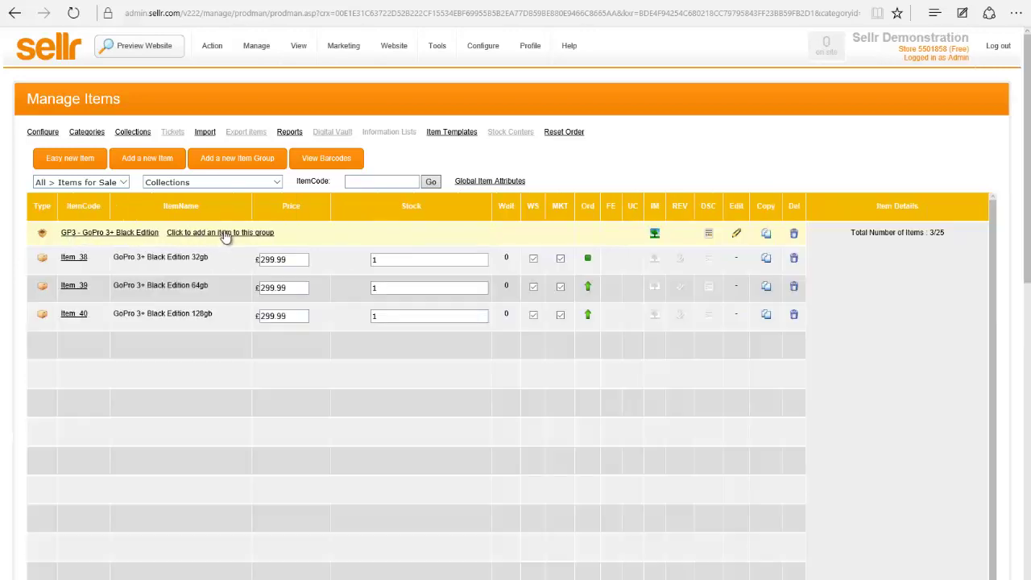
View the 64gb variant's properties, and move the GoPro 3+ SILVER Edition item to the top of the item list
click(224, 297)
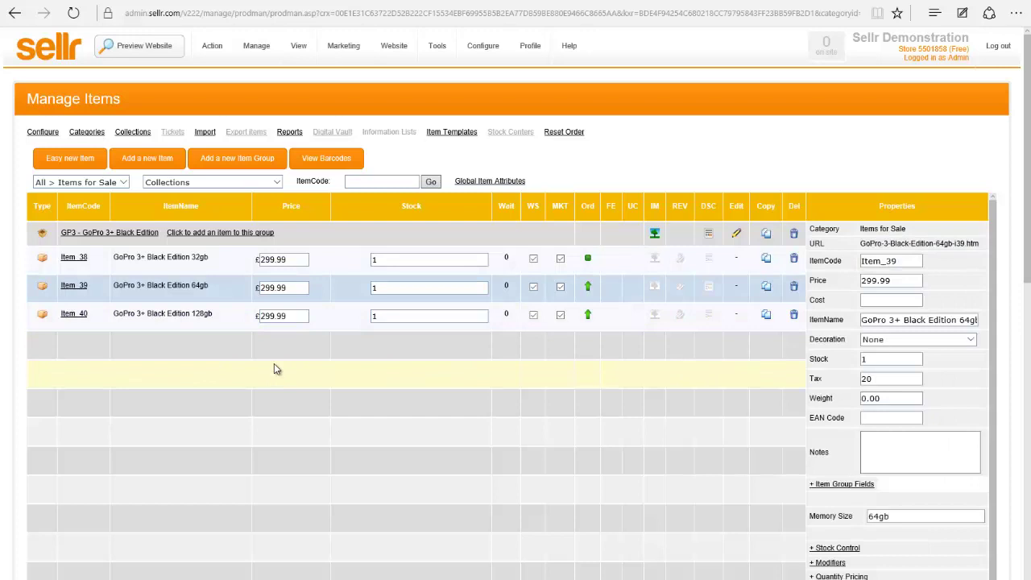
click(56, 161)
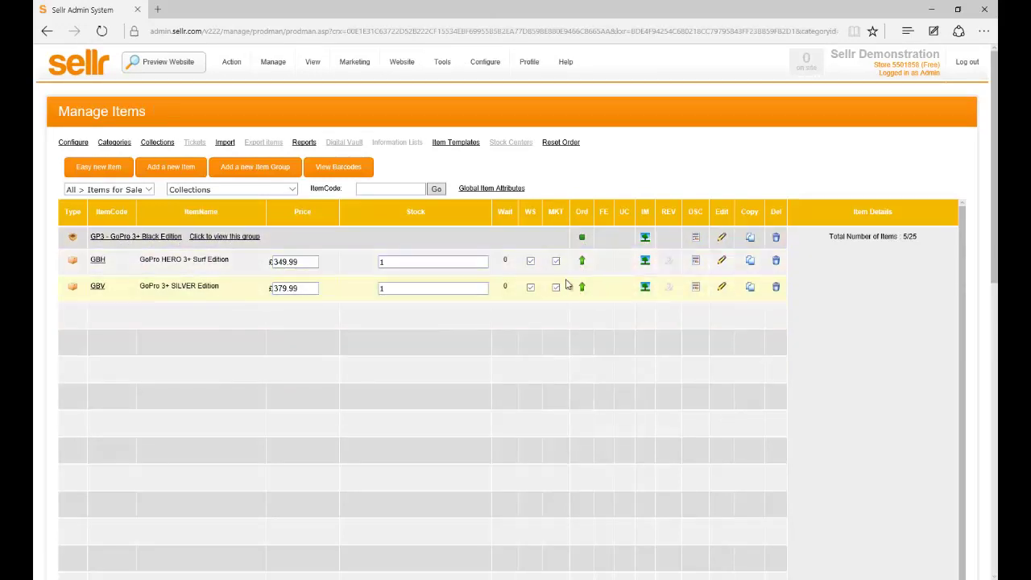
drag(109, 292, 109, 235)
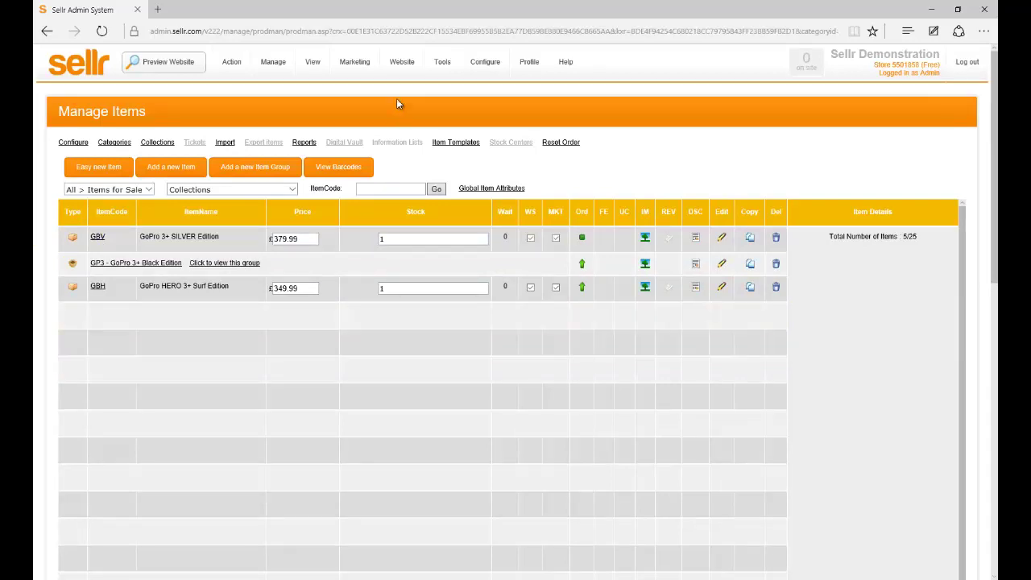
Open the Theme Store and browse the website templates for Home & Garden, Media & IT, and Travel & Tourism
click(405, 66)
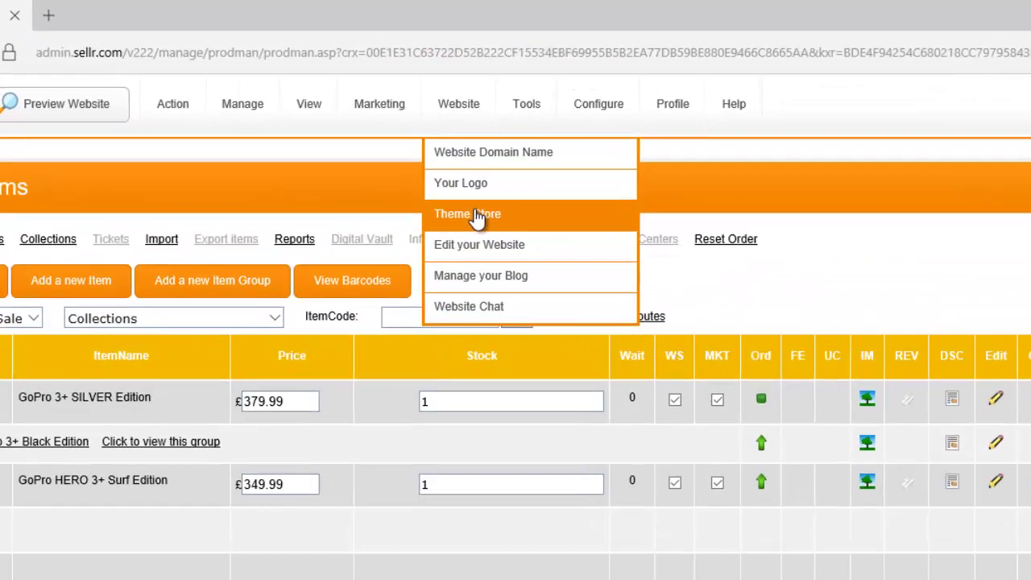
click(415, 139)
scroll(457, 314, down, 2)
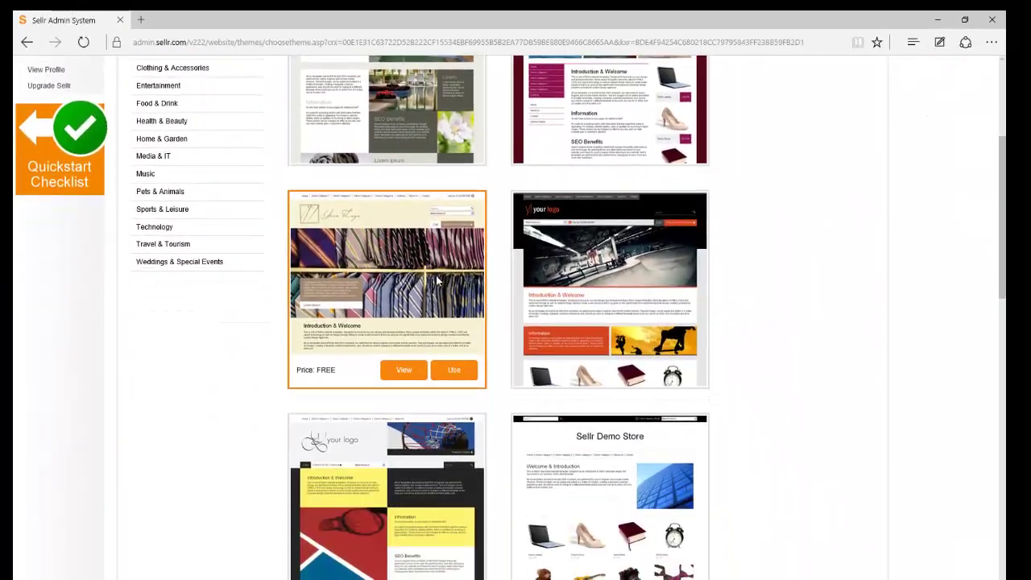
scroll(433, 303, up, 3)
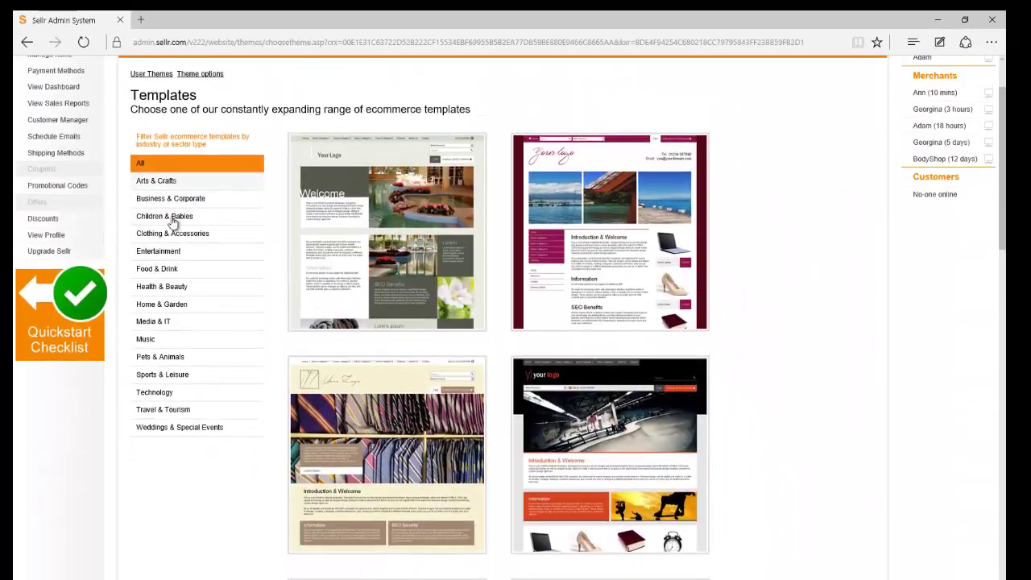
click(161, 305)
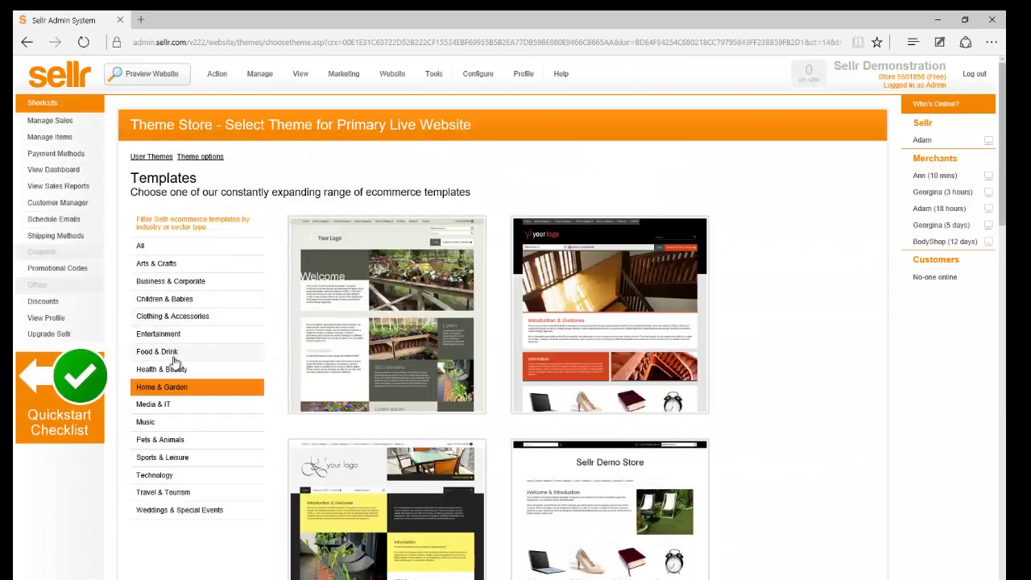
click(166, 405)
scroll(189, 383, down, 2)
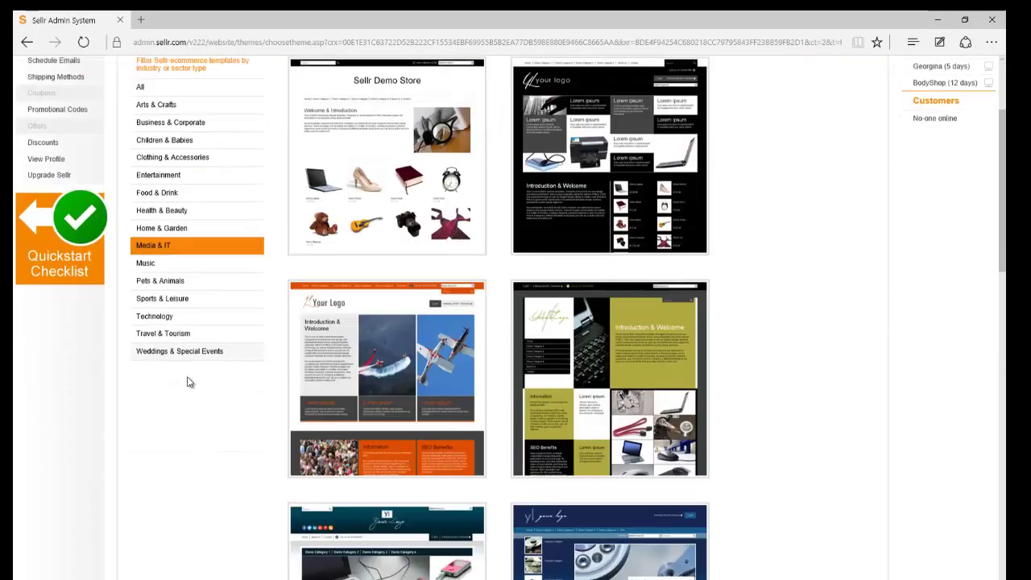
click(172, 329)
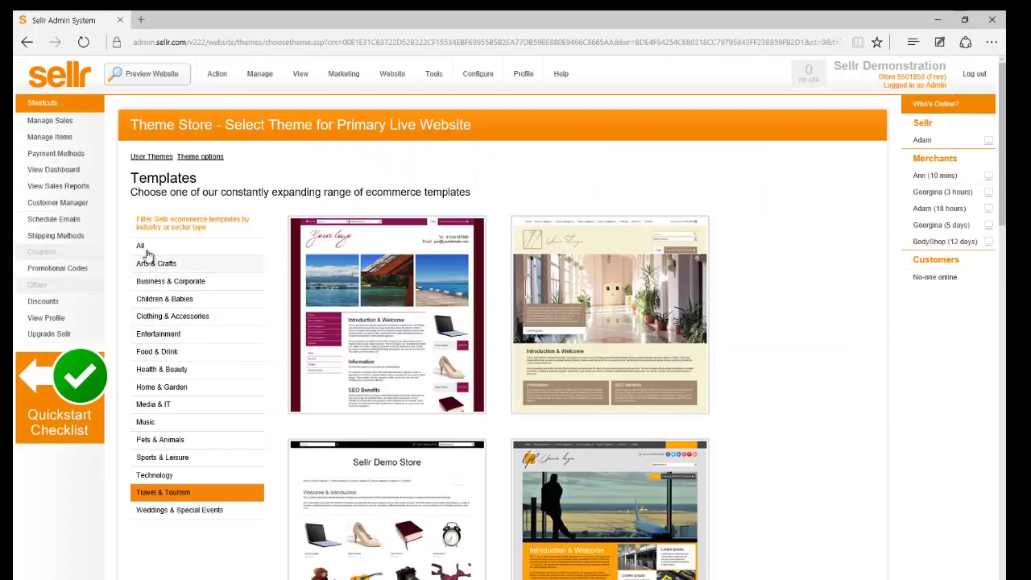
Apply the free Sellr Demo Store template from the full template list to the live primary website
click(142, 246)
scroll(575, 415, down, 2)
scroll(576, 415, down, 5)
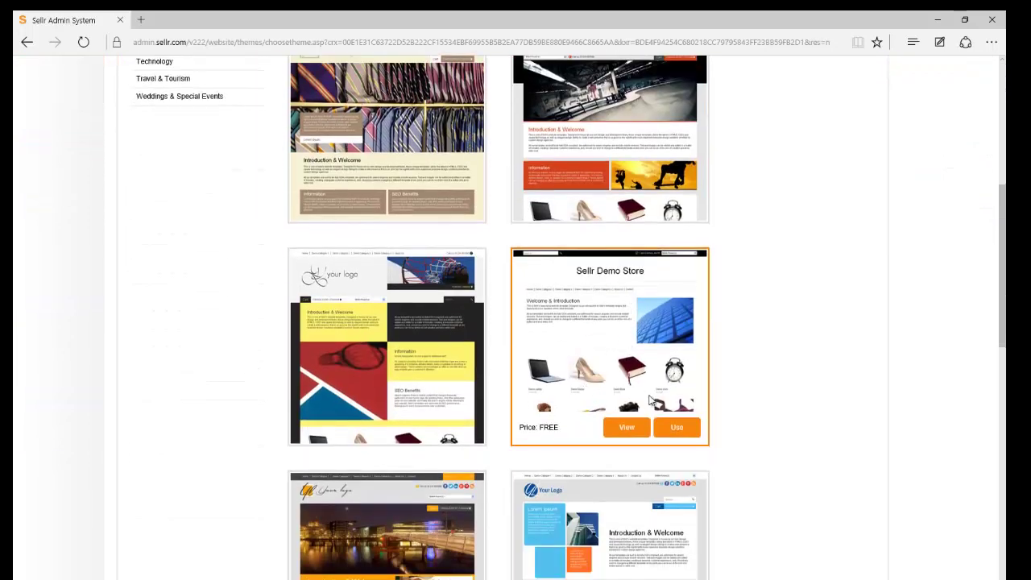
click(677, 428)
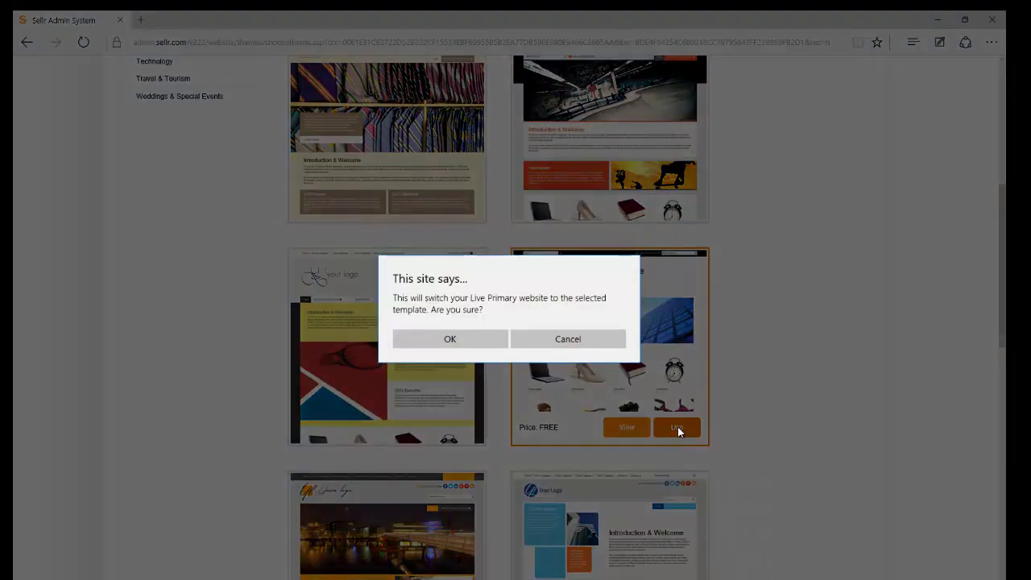
click(447, 338)
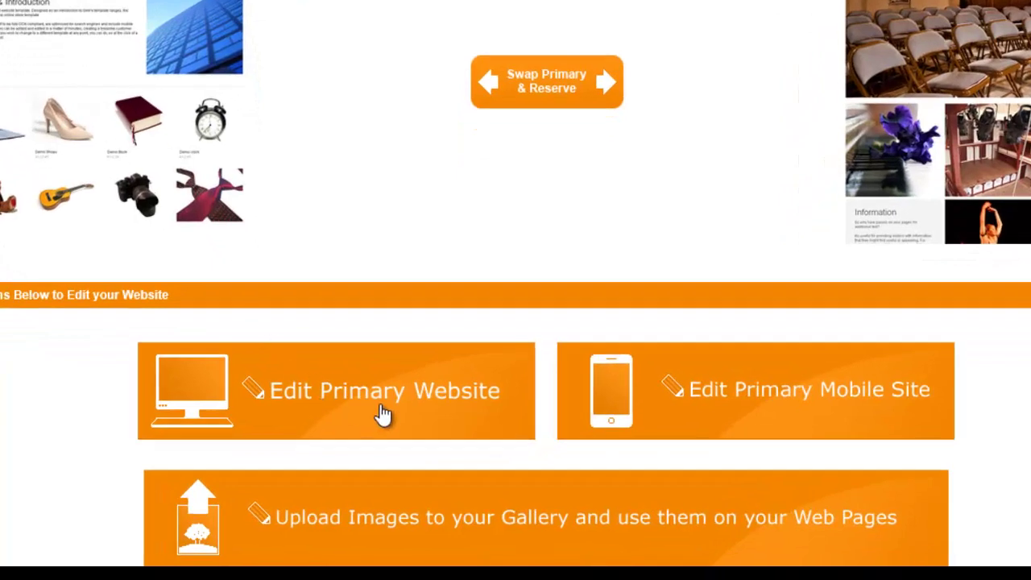
Open the primary website for editing and replace the home page heading with "Super Digital Camera Store"
click(332, 392)
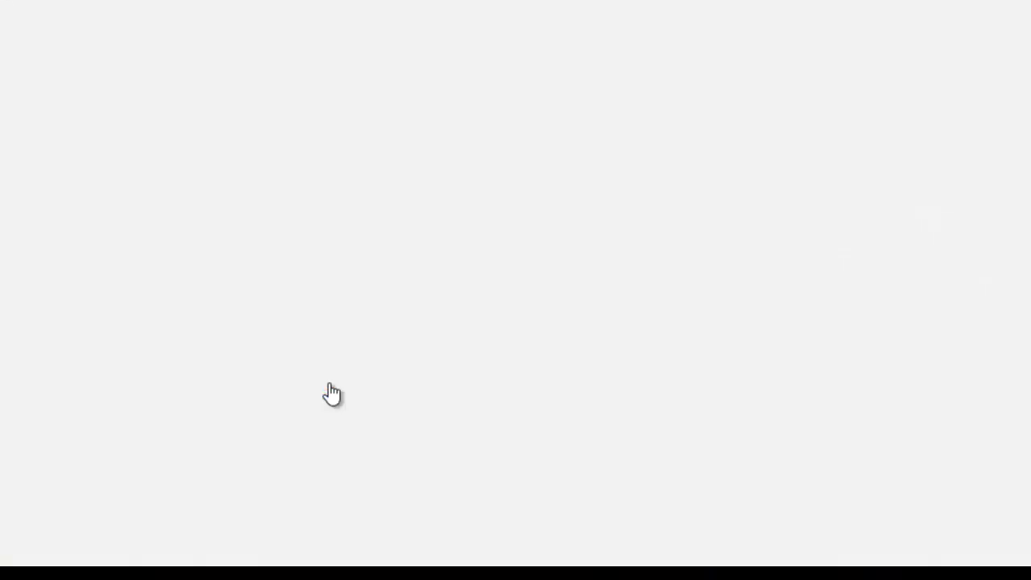
scroll(322, 467, down, 2)
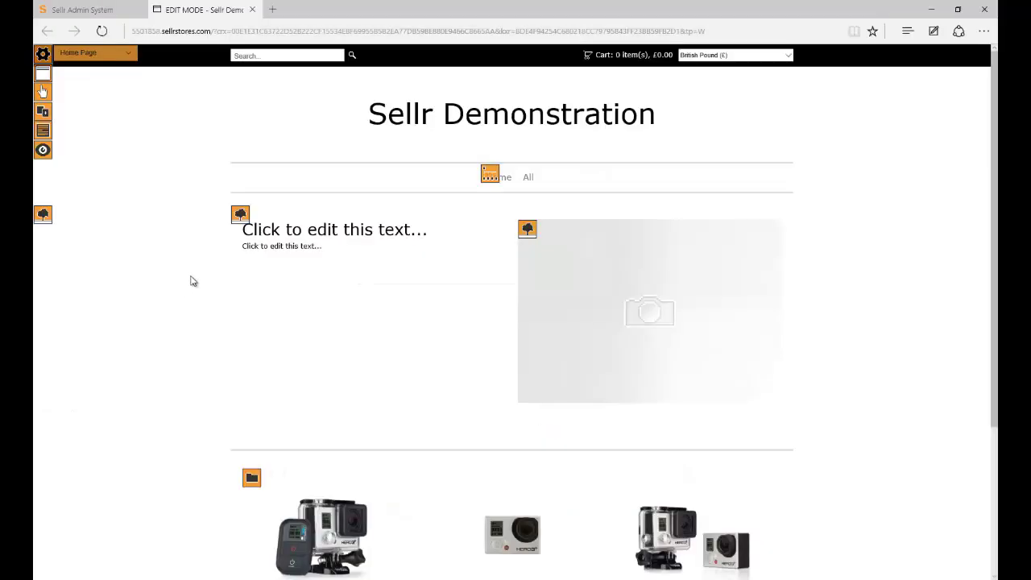
click(280, 230)
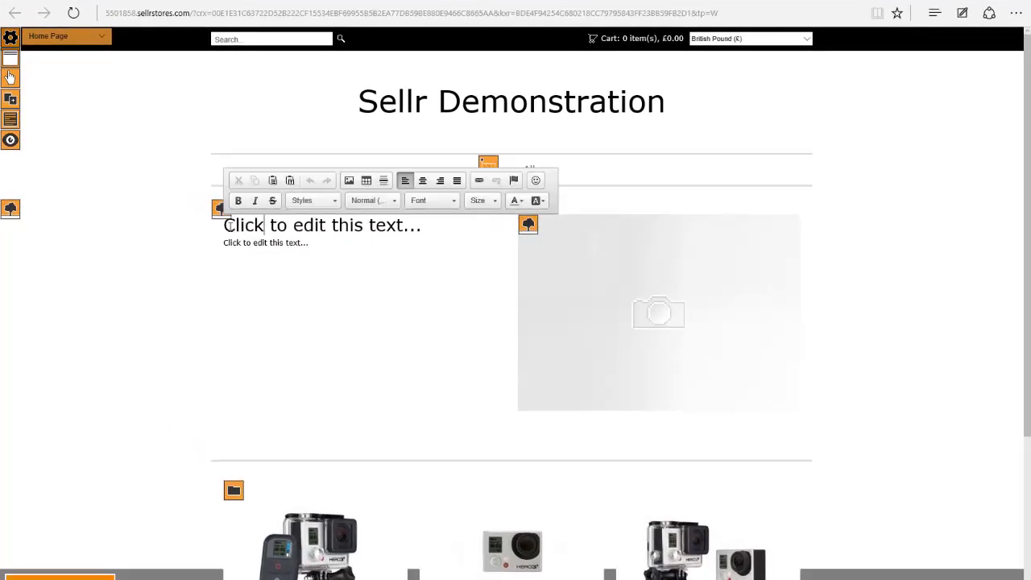
drag(227, 225, 419, 231)
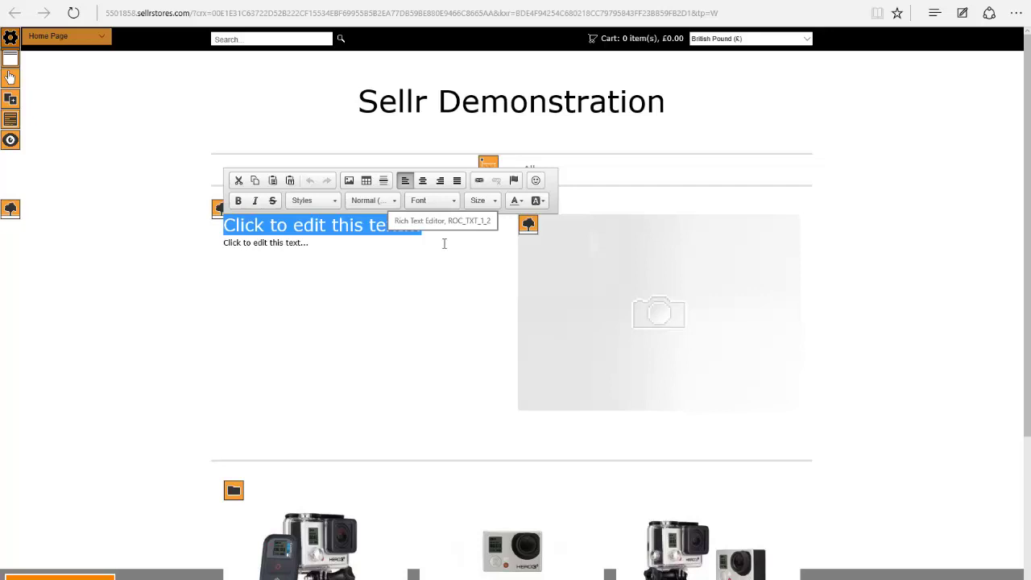
text(Sup)
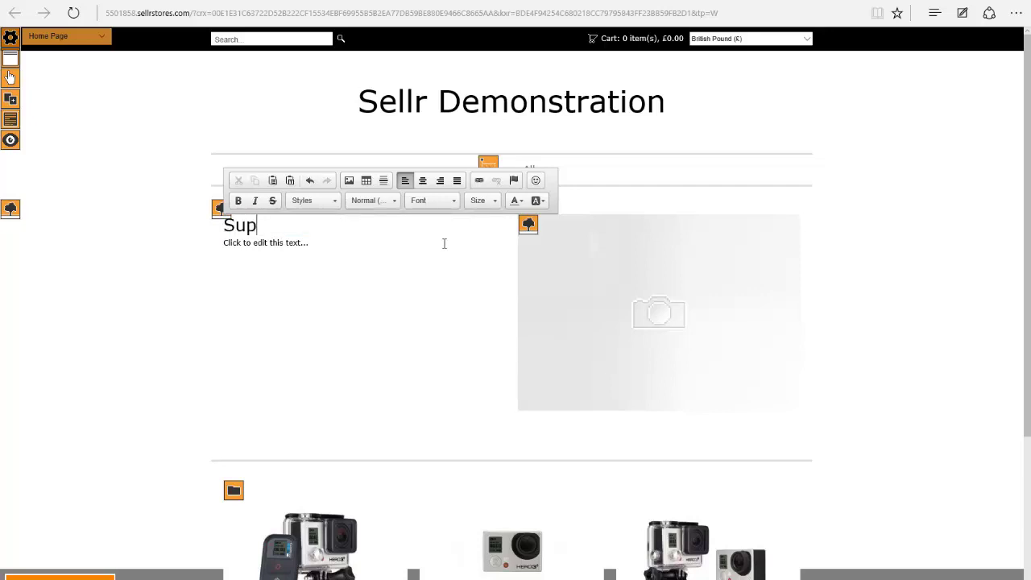
text(er Digital Camera Stor)
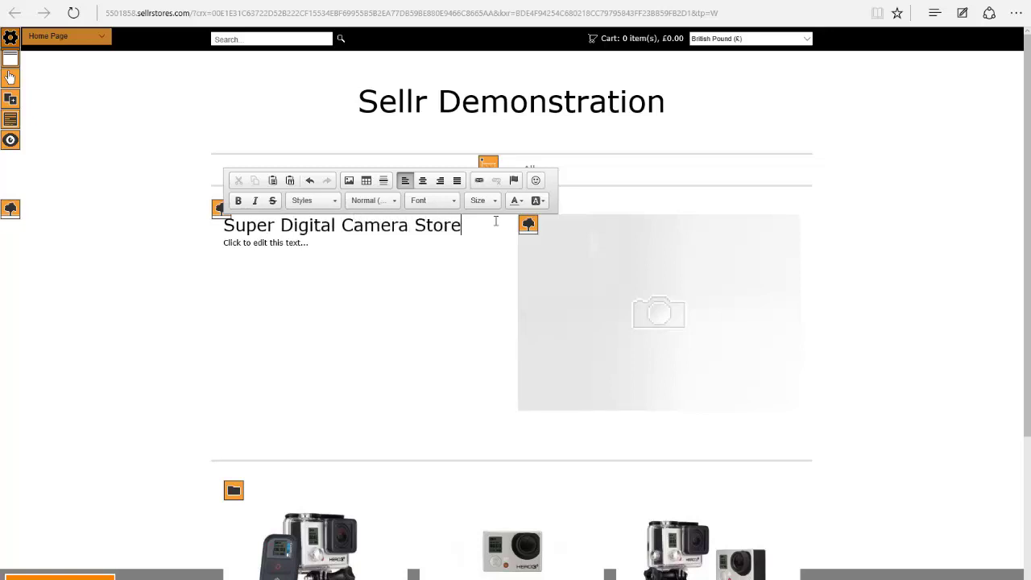
text(e)
Put "The latest digital cameras available online" below the heading, colour both texts light grey, and save the page changes
key(ctrl+shift+Left)
key(ctrl+shift+Left)
key(ctrl+shift+Left)
key(ctrl+shift+Left)
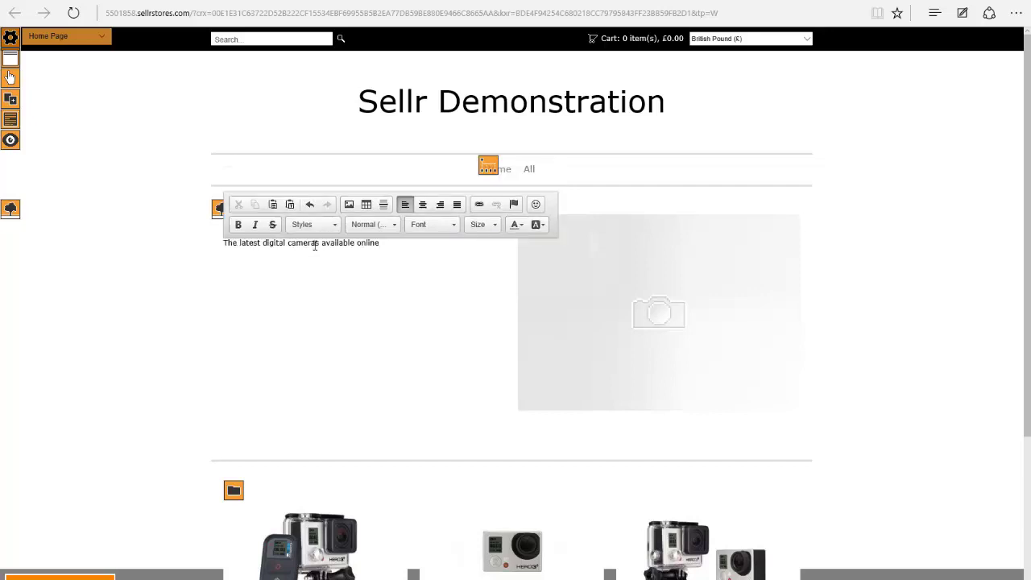
key(ctrl+shift+Left)
key(ctrl+shift+Left)
key(ctrl+shift+Left)
key(ctrl+shift+Left)
key(ctrl+shift+Left)
key(ctrl+shift+Left)
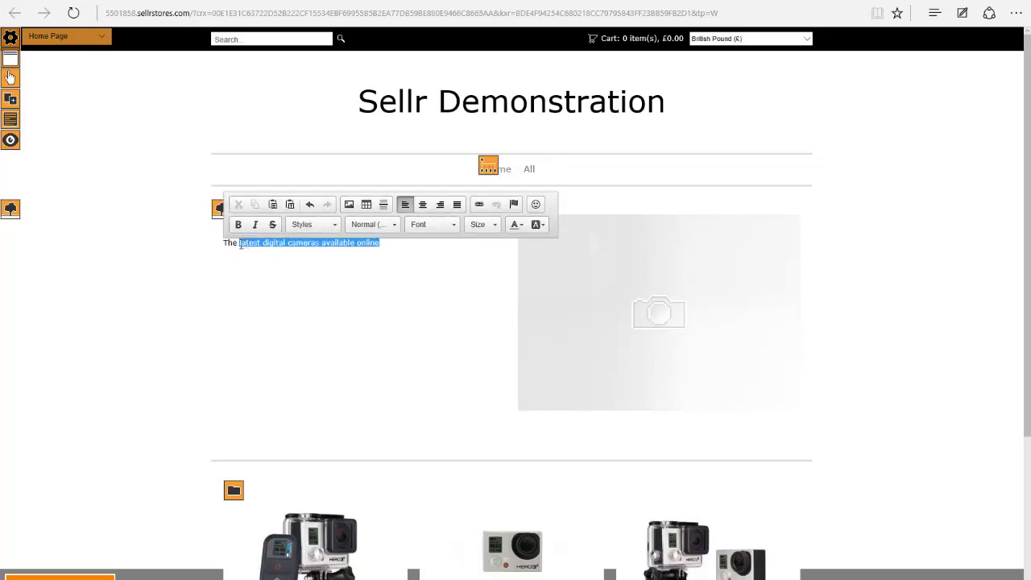
click(522, 227)
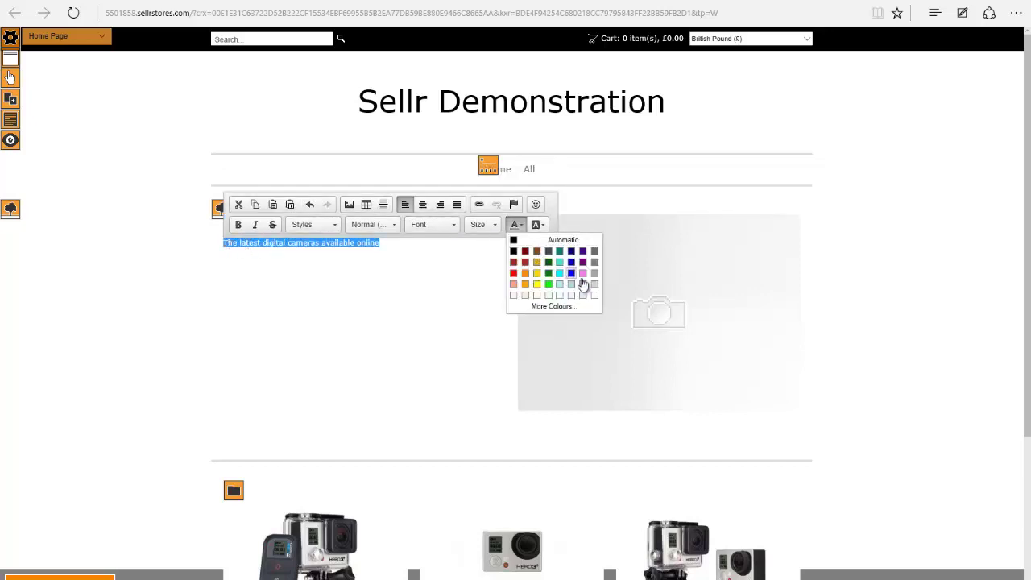
click(591, 288)
click(483, 281)
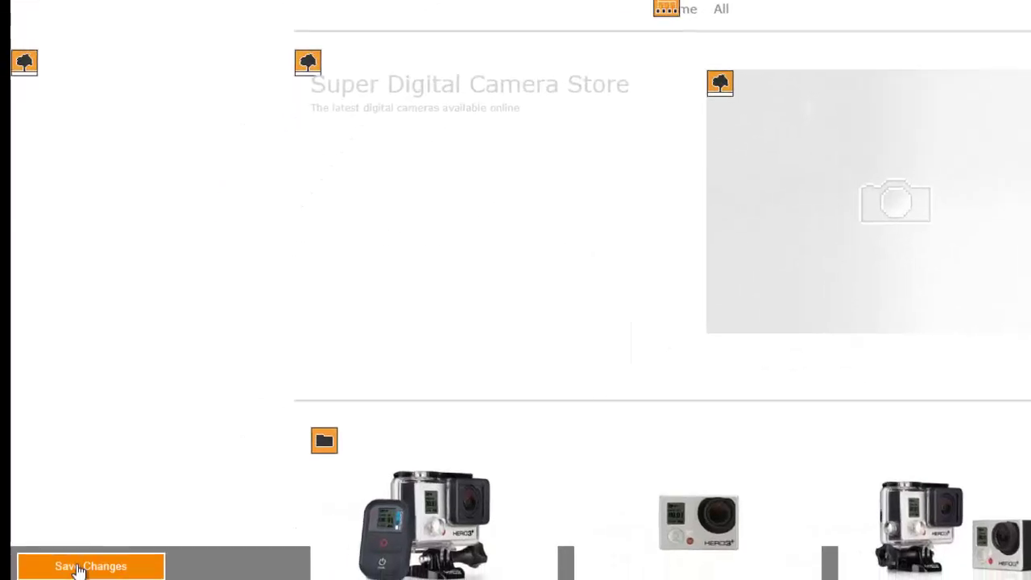
click(48, 577)
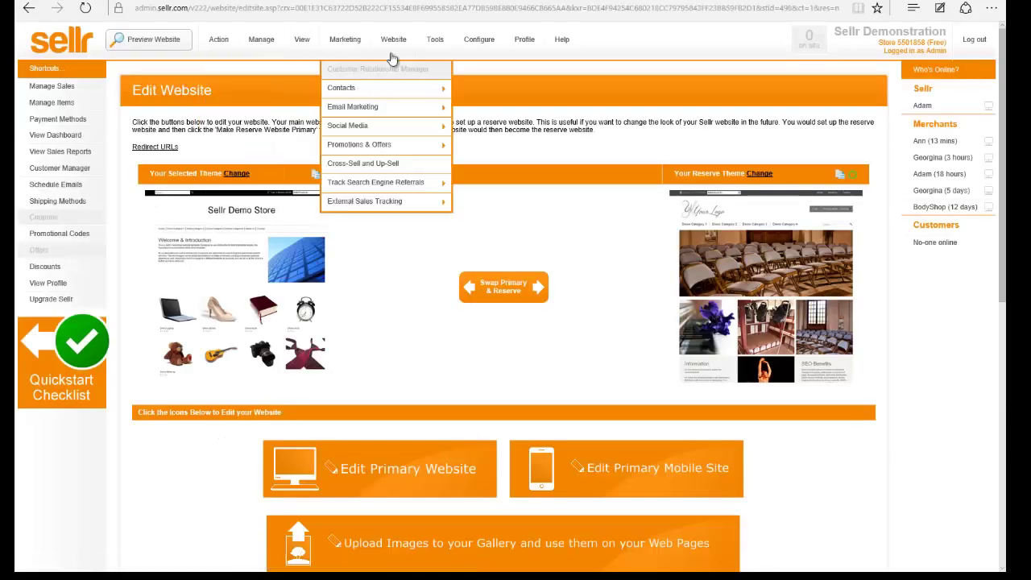
Open the general store options to examine the shop name setting, and return to the website editor
mouse_move(442, 60)
mouse_move(449, 146)
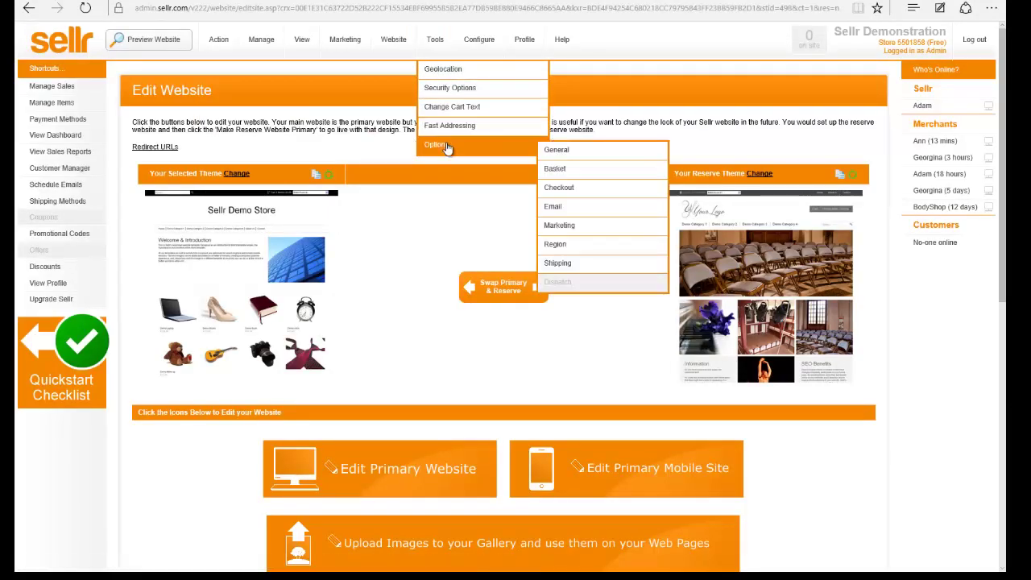
click(553, 155)
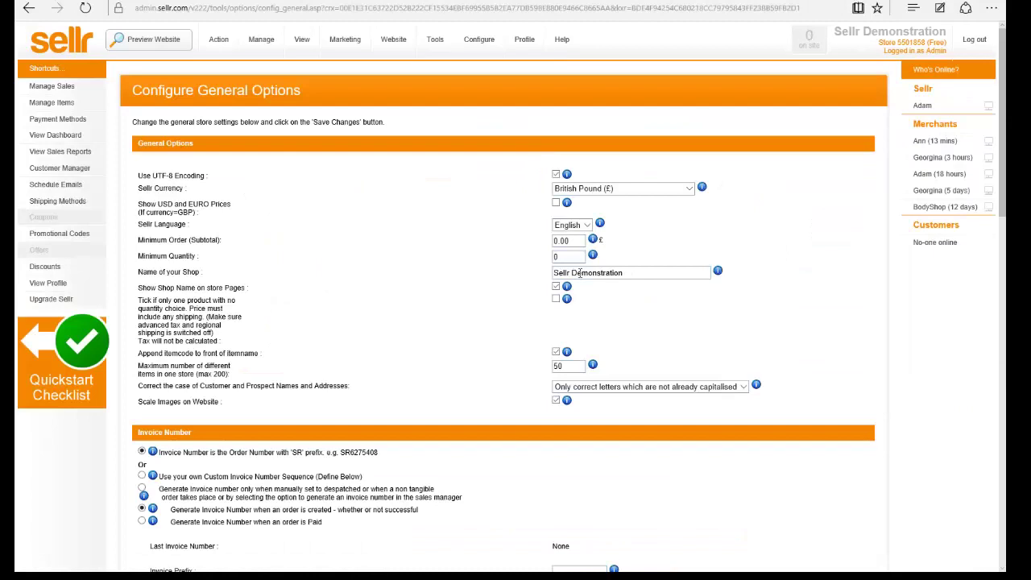
click(153, 38)
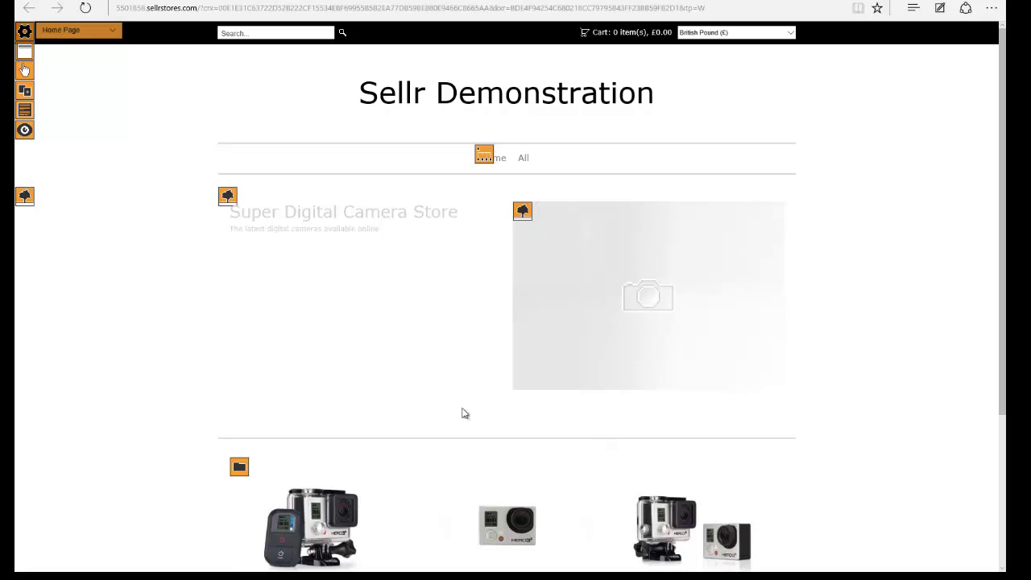
Upload photo.jpg from the desktop's images folder as the full-width background image behind the home page heading
click(25, 198)
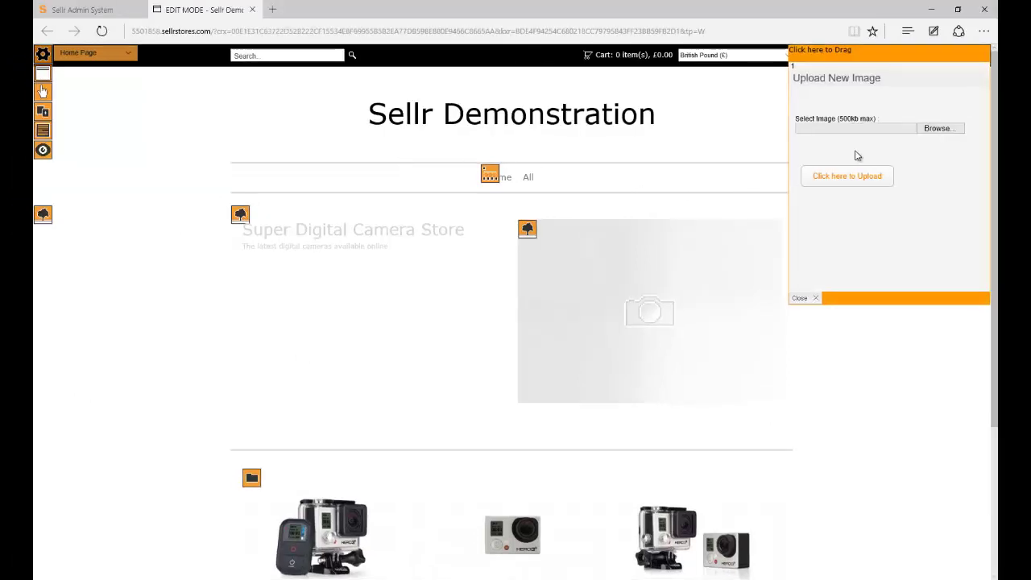
click(941, 129)
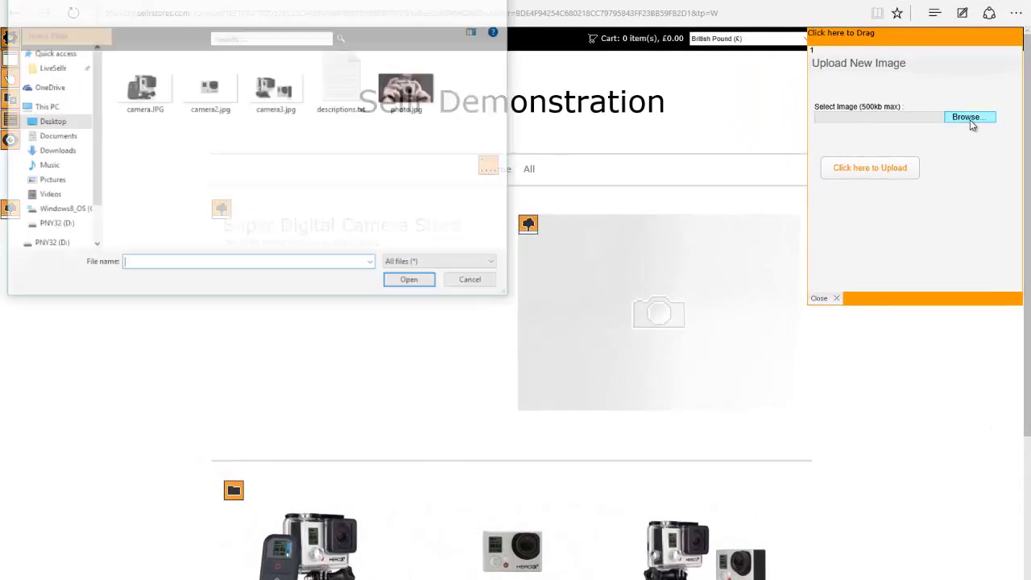
click(412, 105)
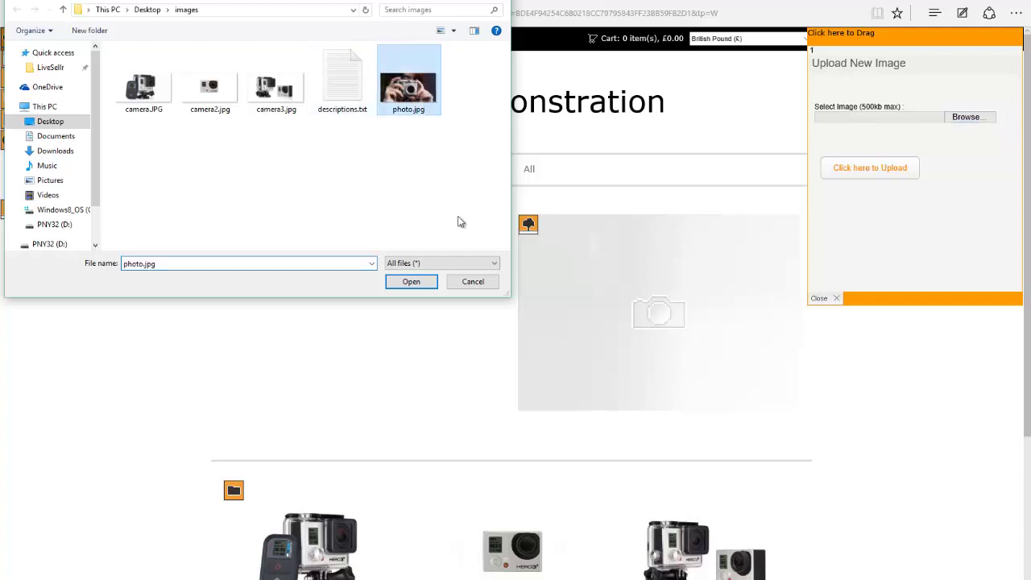
click(409, 280)
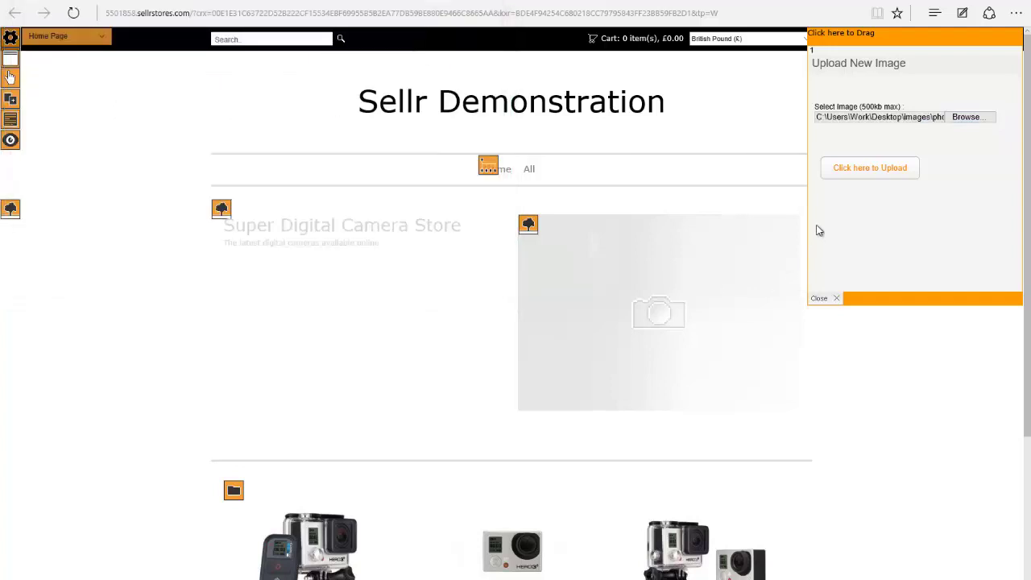
click(860, 173)
click(819, 298)
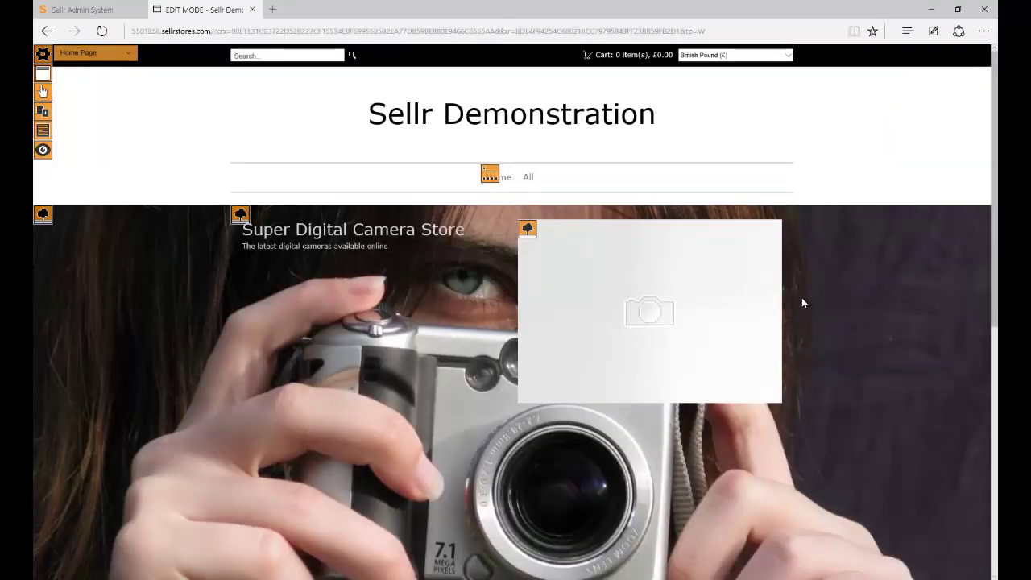
Look over the home page, from the heading and its background image down to the product listing
scroll(286, 314, down, 5)
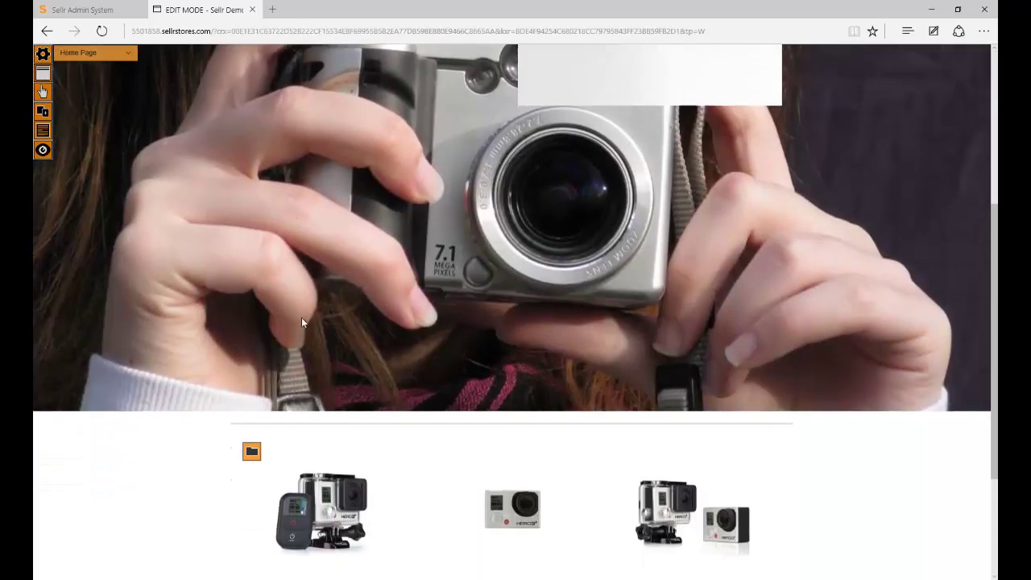
scroll(315, 314, up, 4)
scroll(326, 286, up, 2)
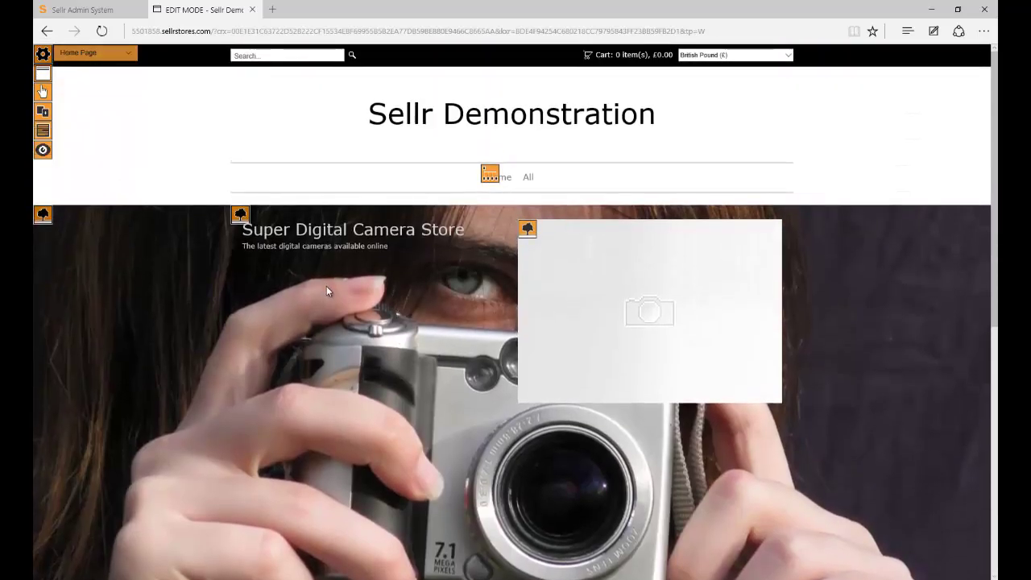
scroll(540, 92, down, 3)
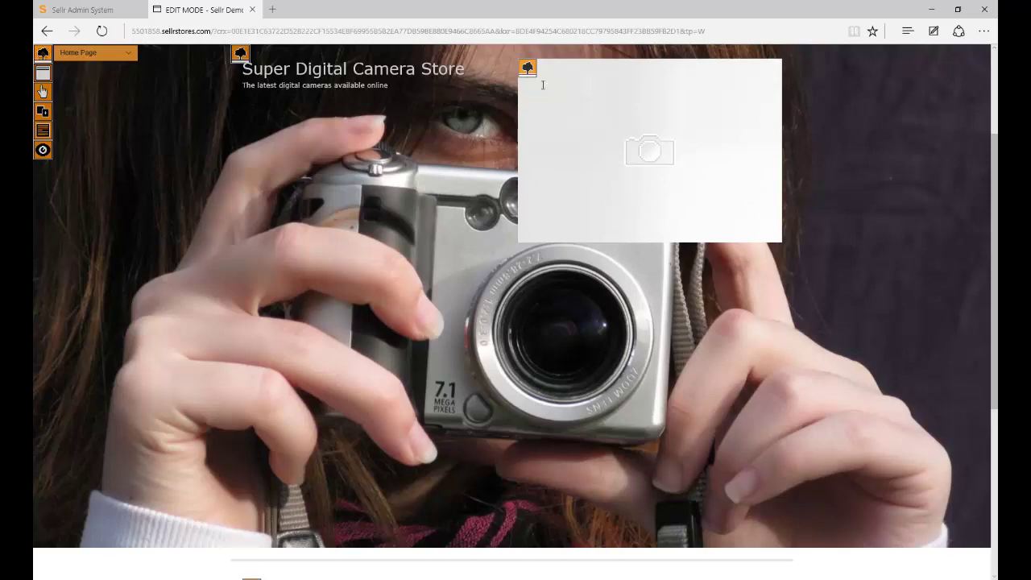
scroll(605, 161, up, 2)
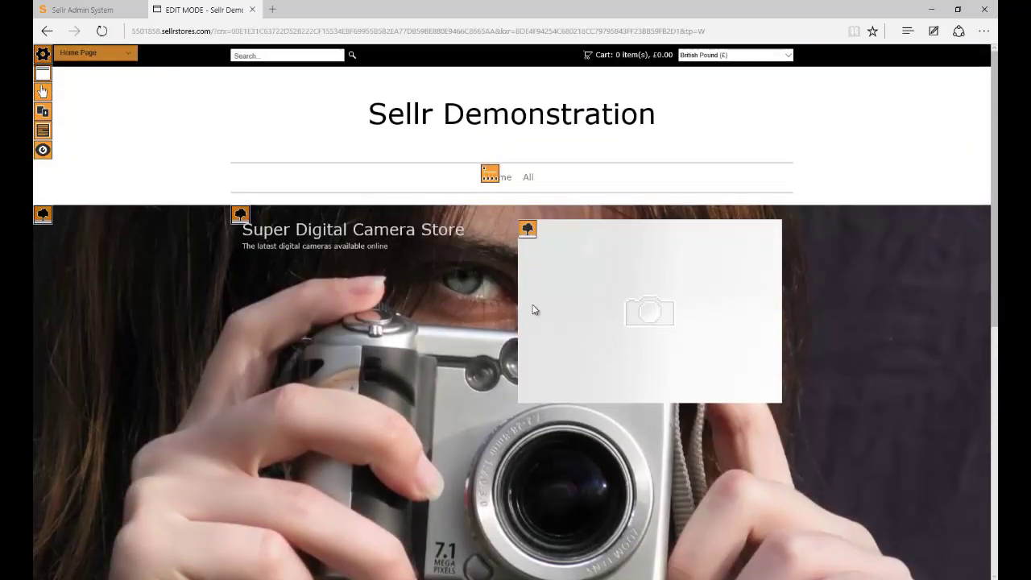
Add a new page named "Contact Us" to the store's main navigation menu
scroll(283, 285, down, 5)
scroll(288, 288, up, 5)
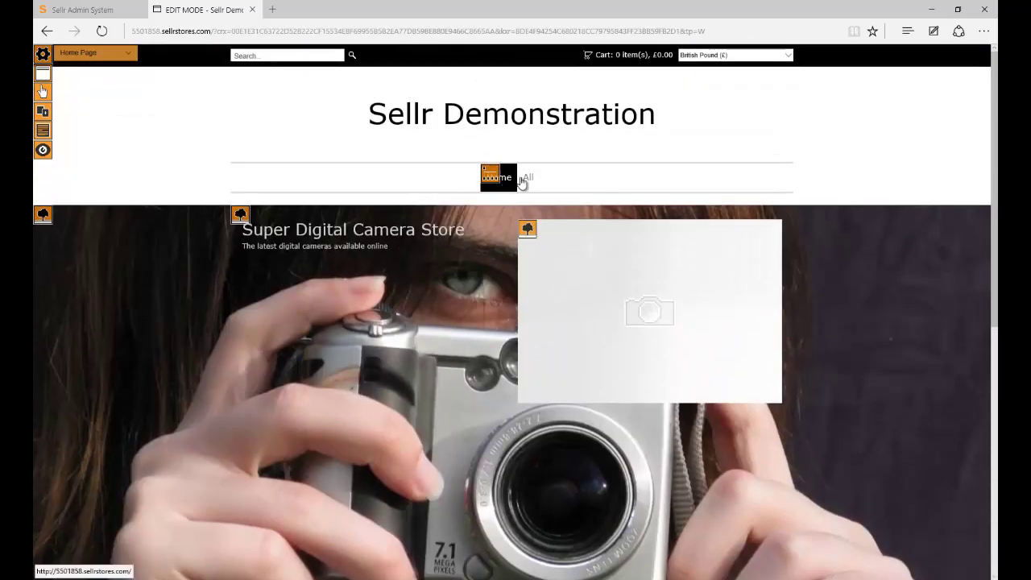
mouse_move(529, 184)
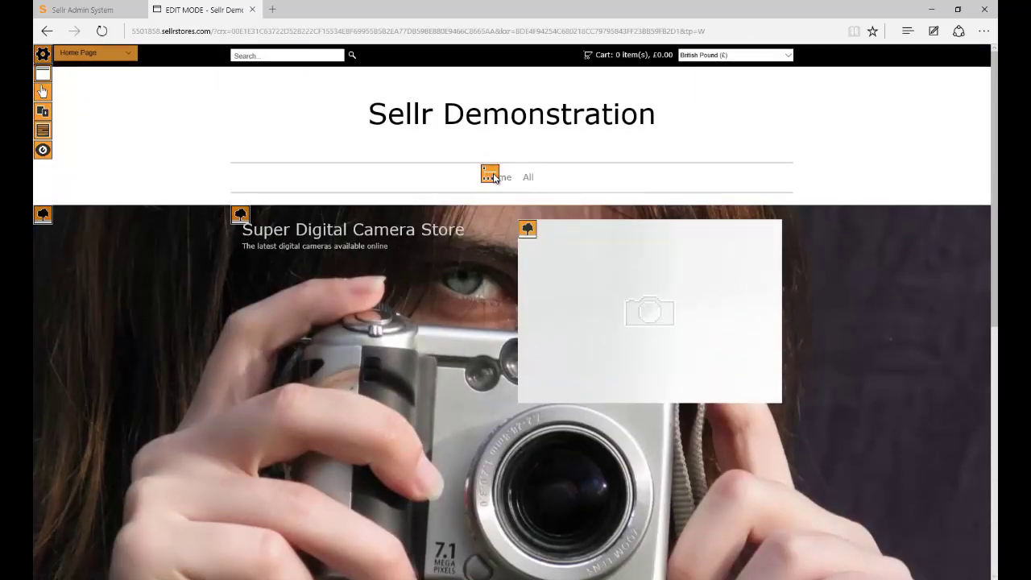
click(489, 175)
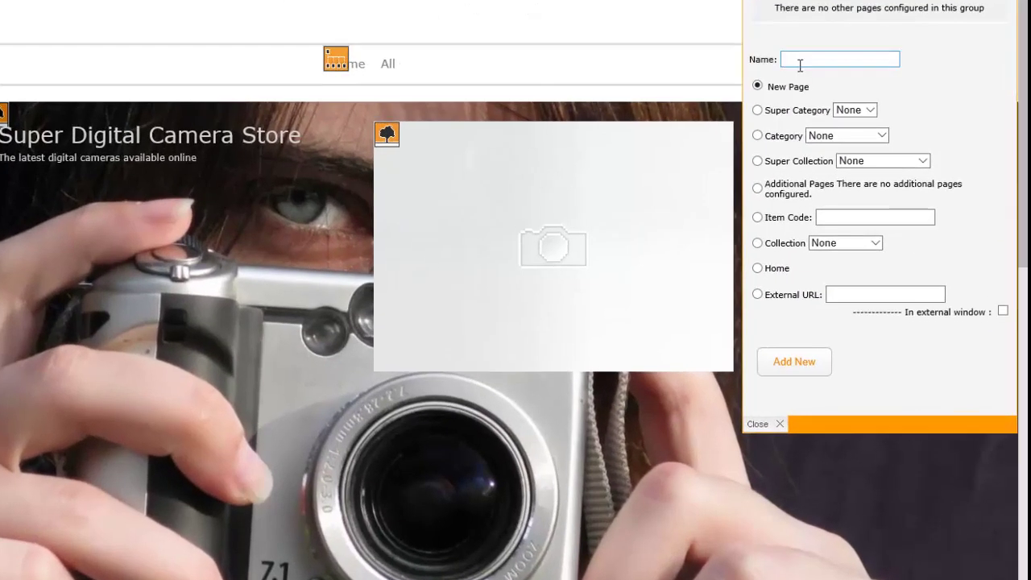
click(832, 177)
text(Contact Us)
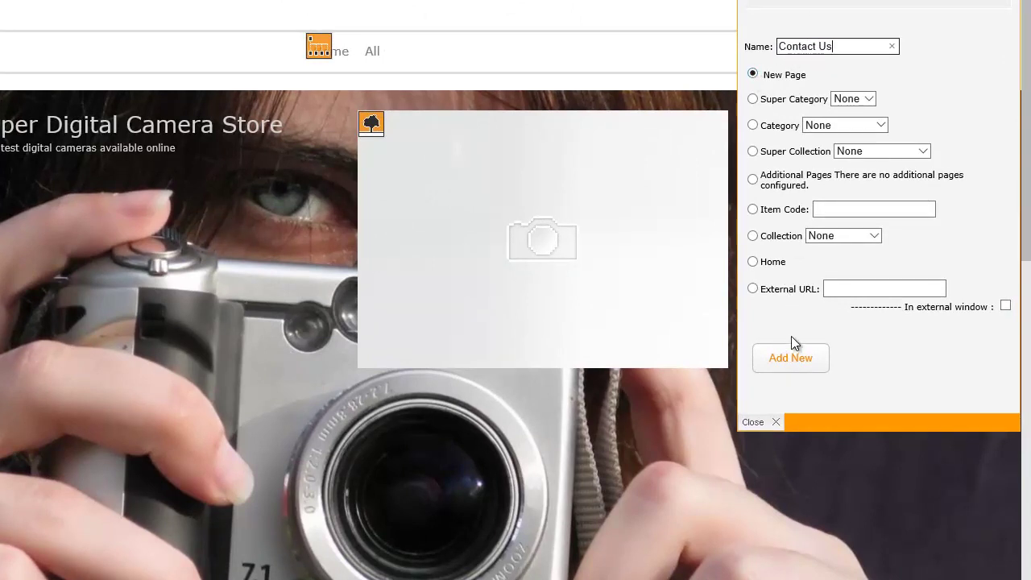
click(789, 362)
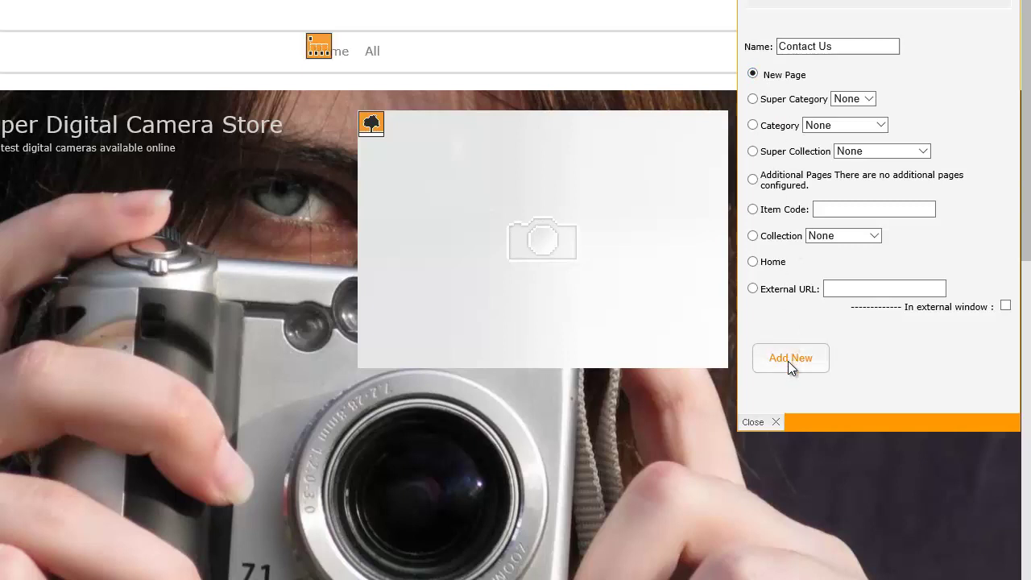
click(766, 416)
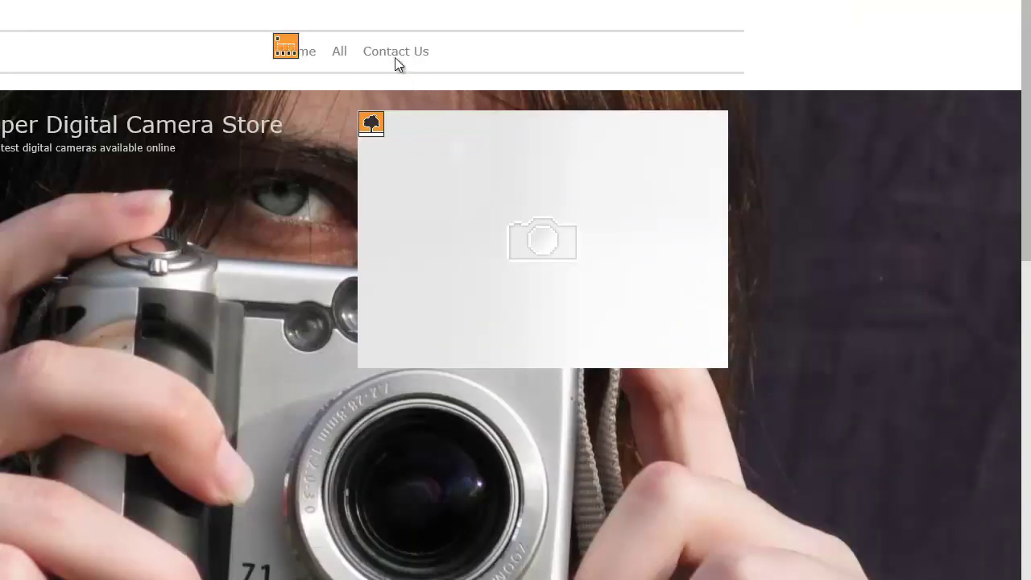
Open the Contact Us page to examine its editable placeholder text, and return to the home page
click(403, 67)
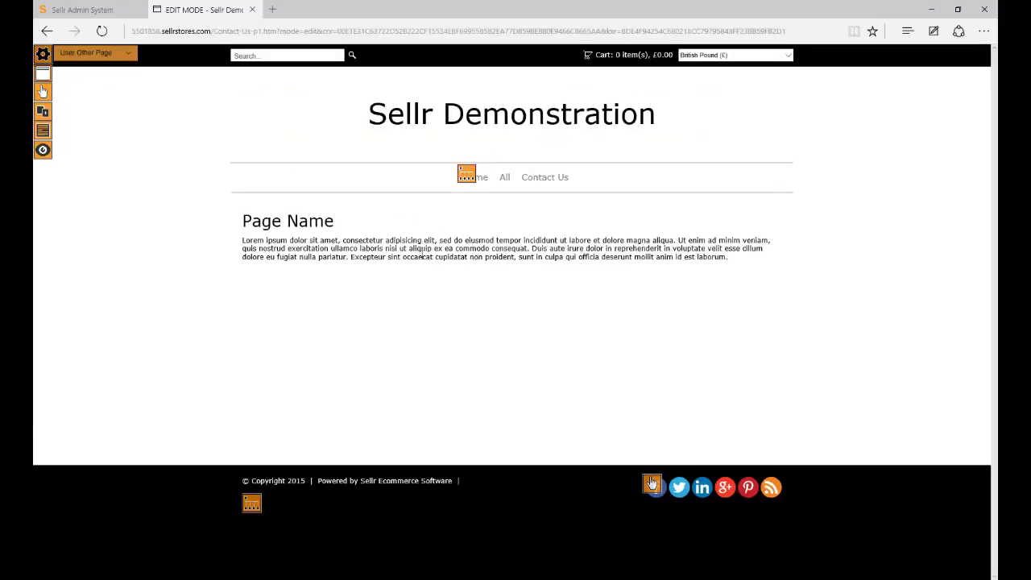
click(413, 242)
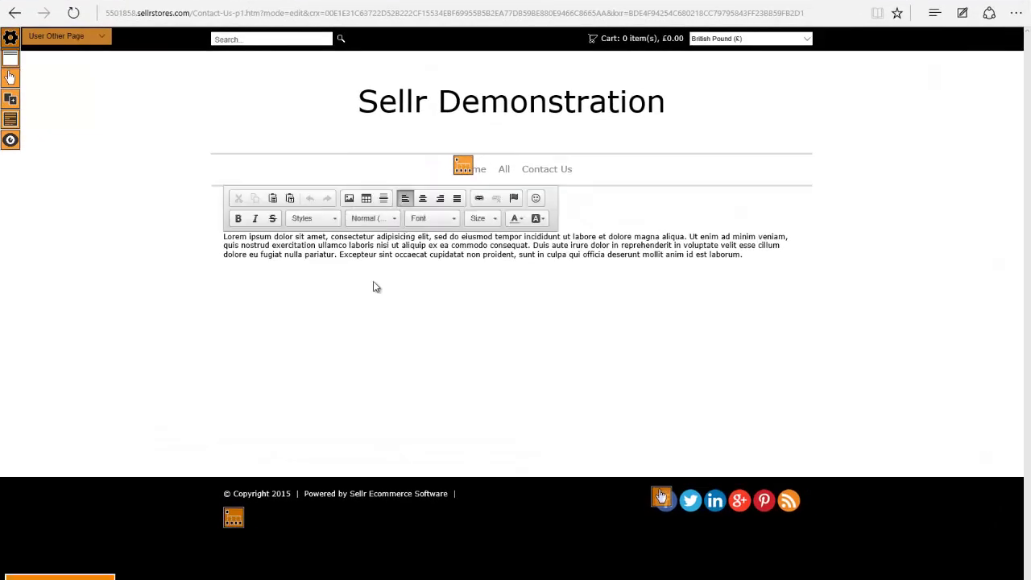
click(373, 301)
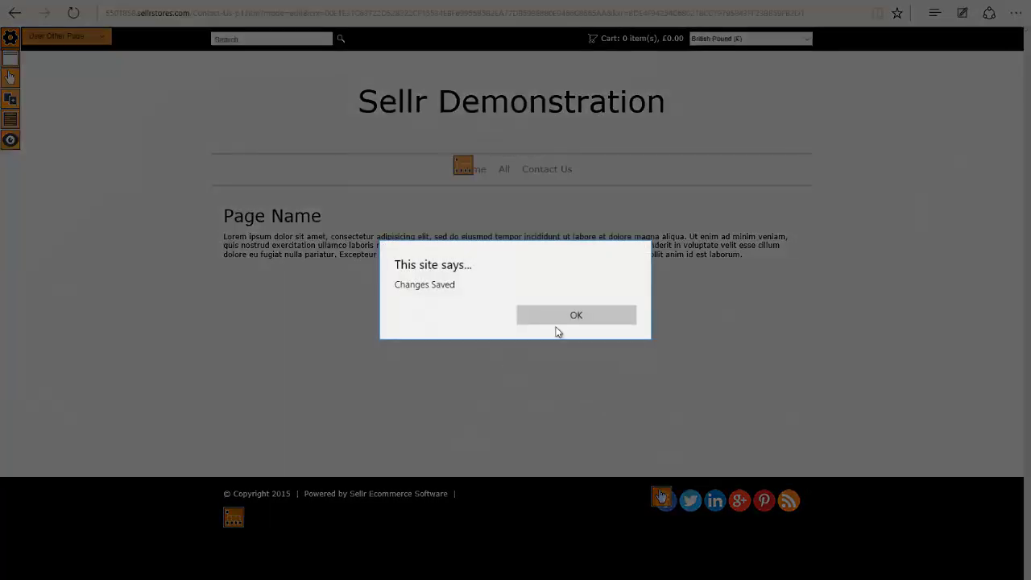
click(558, 319)
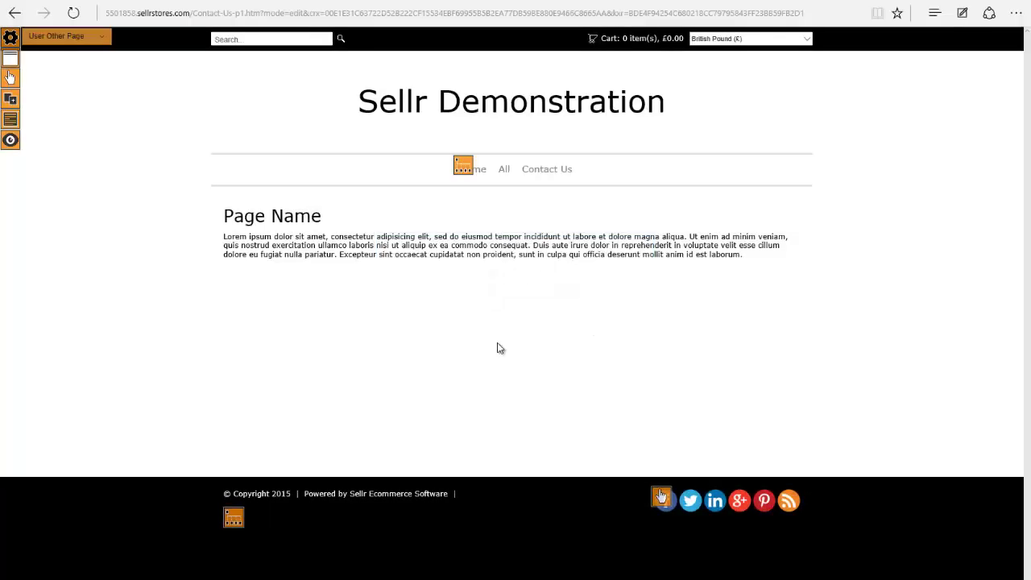
click(486, 173)
scroll(411, 319, up, 5)
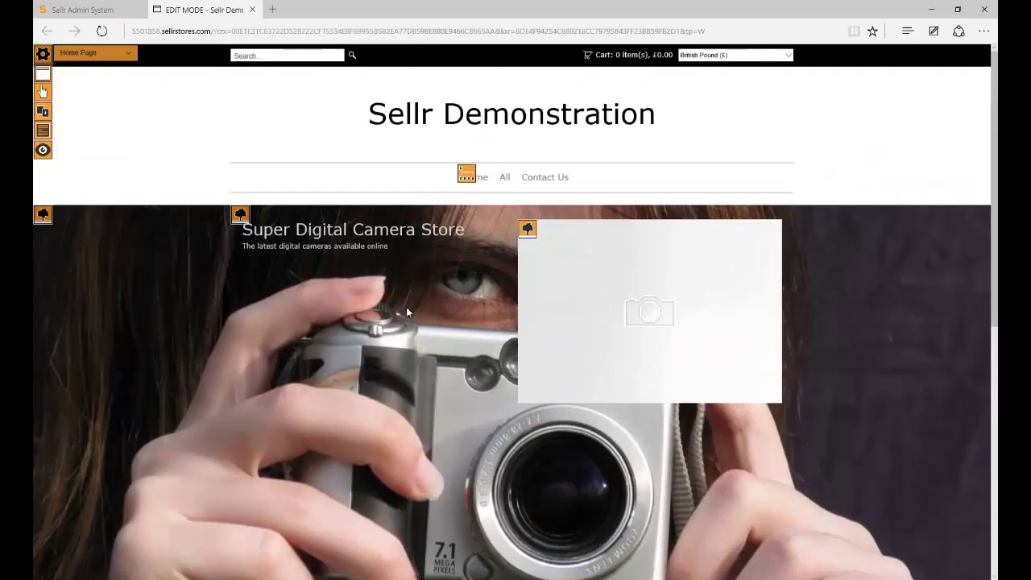
scroll(379, 267, down, 1)
scroll(389, 272, up, 1)
Preview the live website from the Sellr Admin System and look over its home page down to the product listing
click(84, 12)
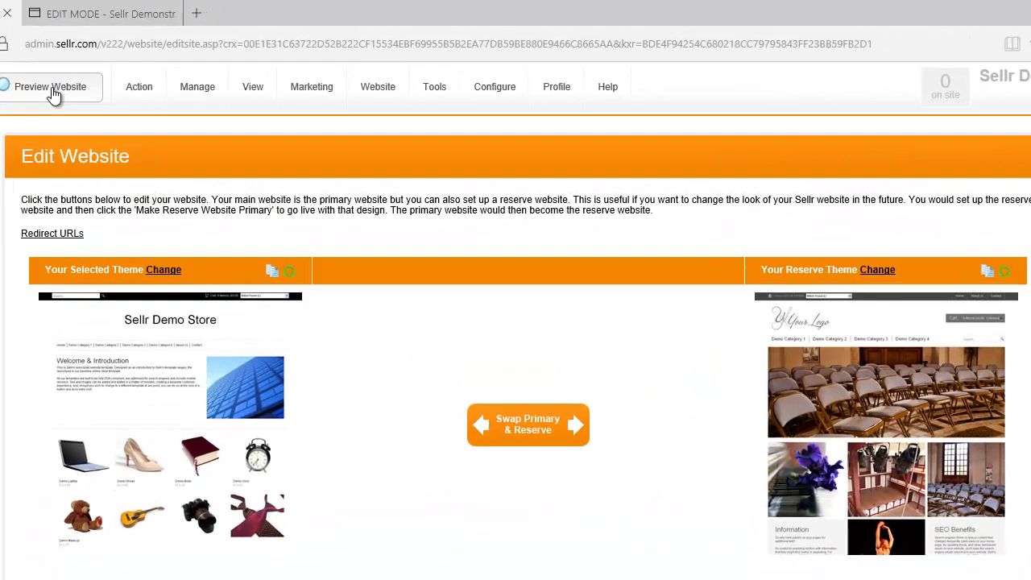
click(113, 81)
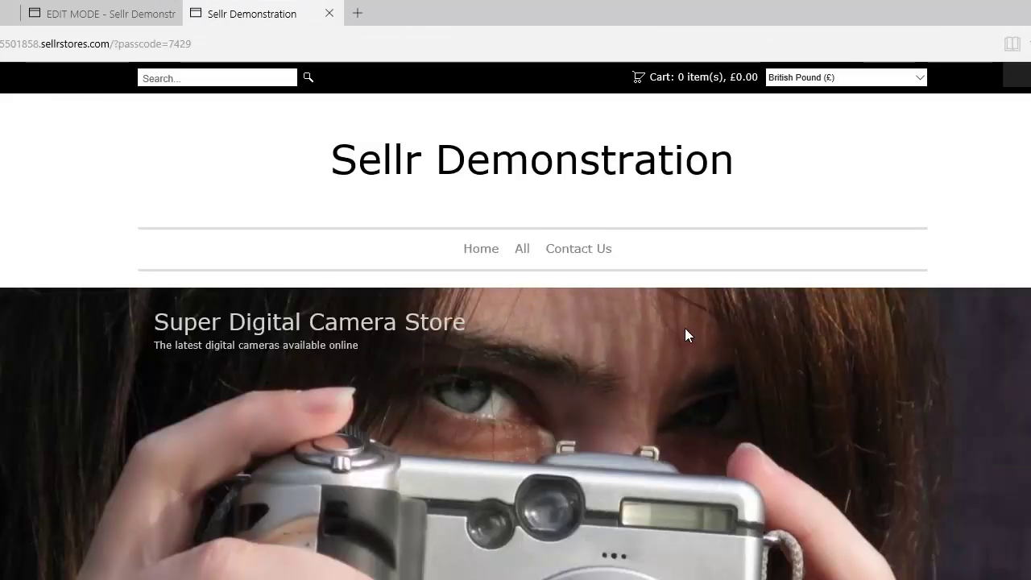
scroll(340, 411, down, 6)
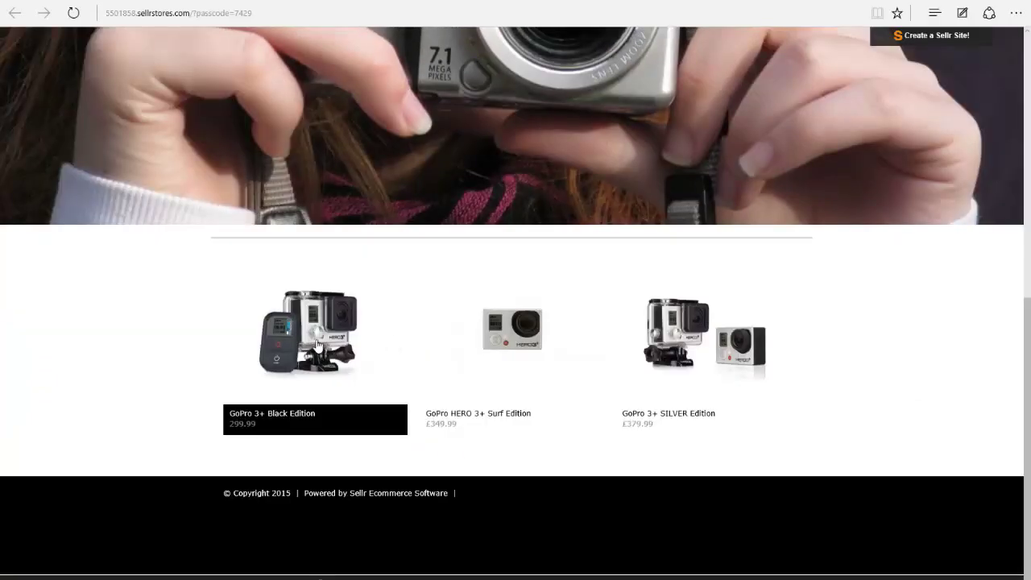
Open the GoPro 3+ Black Edition product page and look over its description and purchase options
click(315, 344)
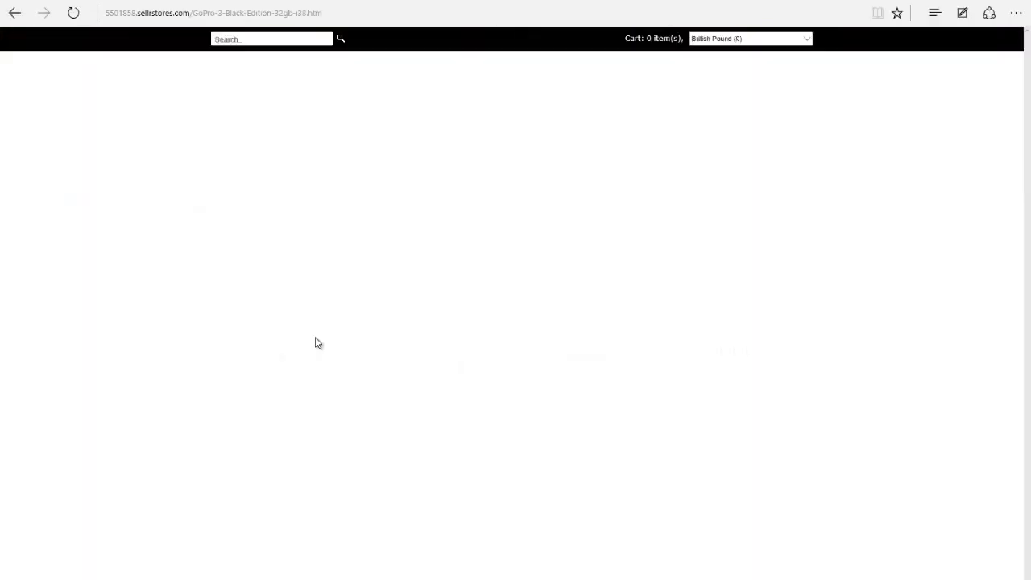
scroll(479, 336, down, 2)
scroll(479, 337, down, 4)
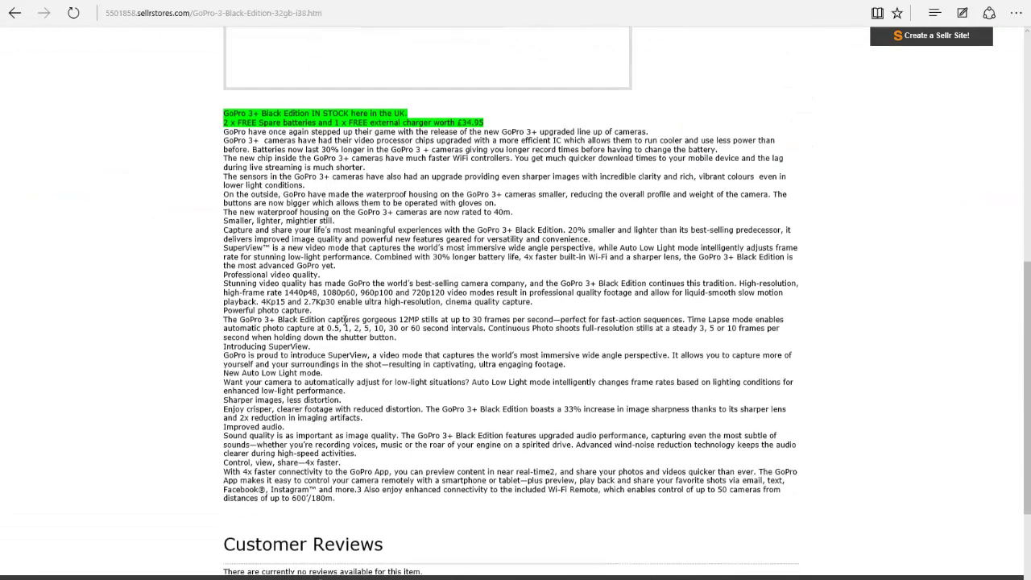
scroll(519, 372, up, 4)
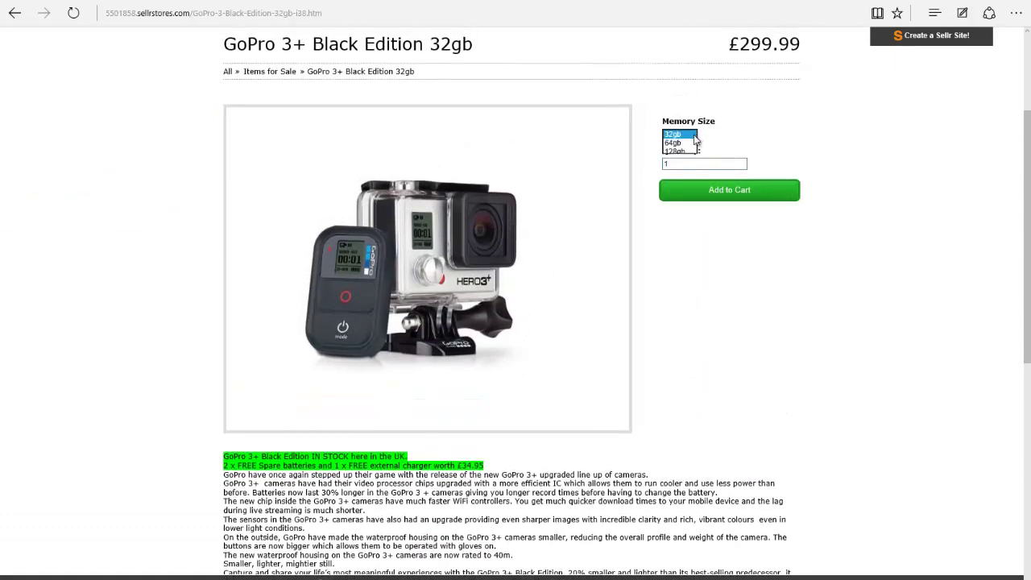
Add one GoPro 3+ Black Edition with 64gb memory to the cart, review the cart, and return to the home page
click(681, 143)
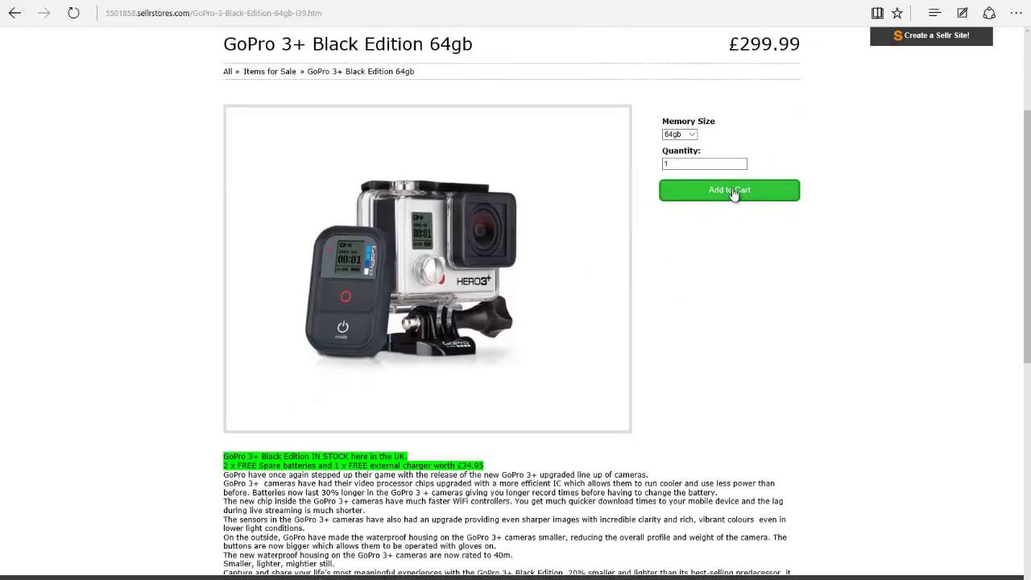
click(734, 192)
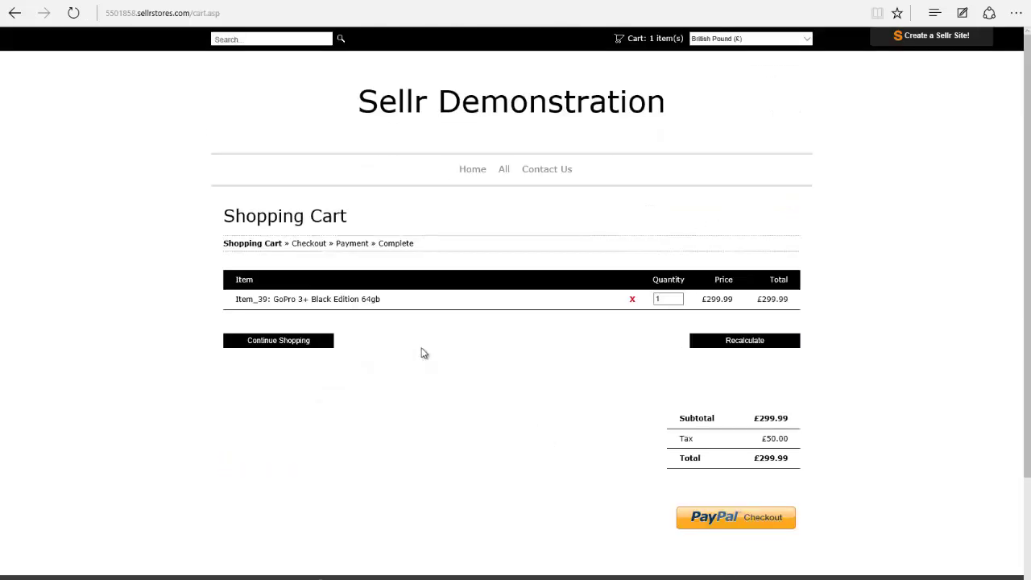
scroll(536, 392, down, 1)
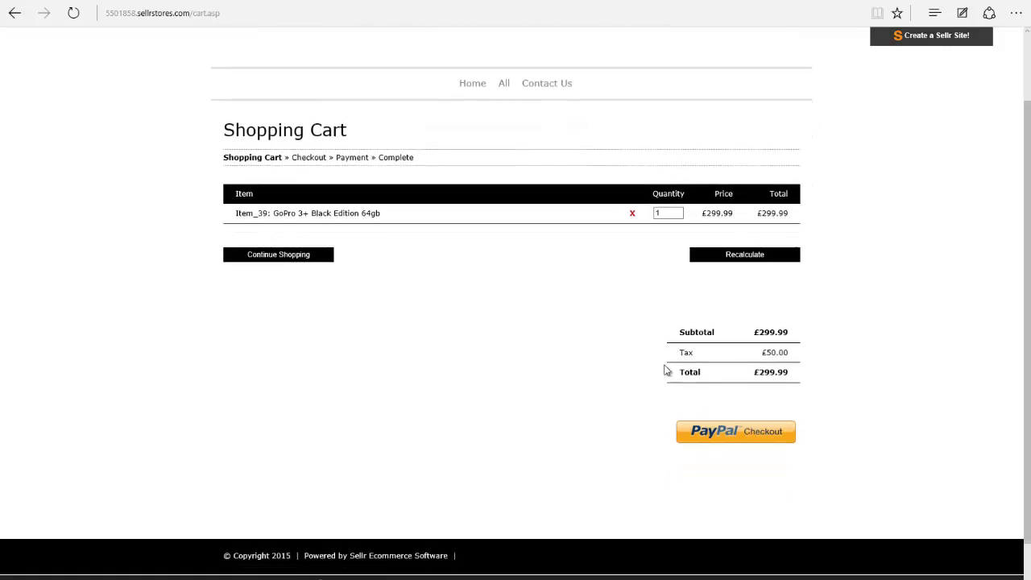
scroll(479, 340, up, 1)
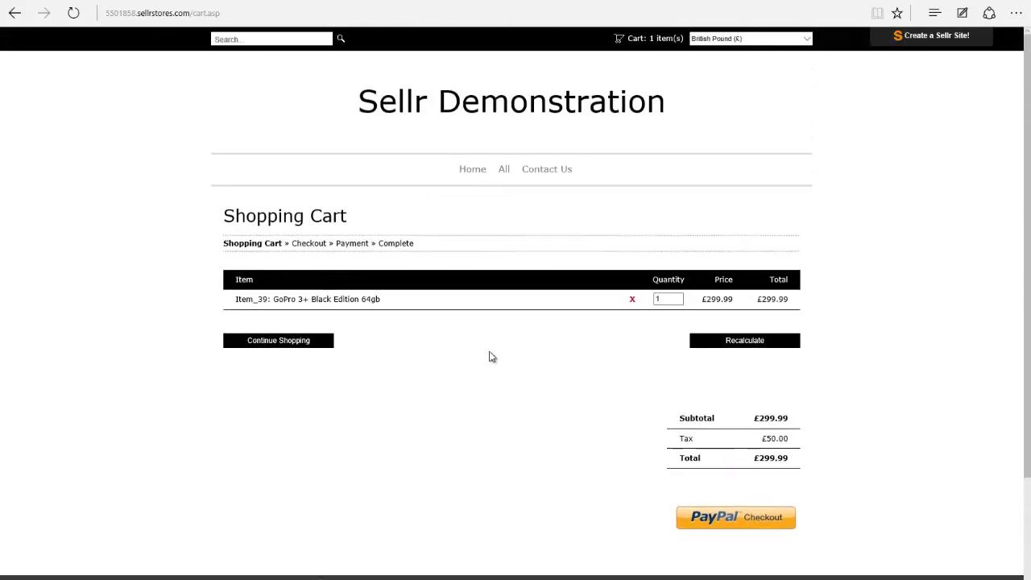
click(475, 172)
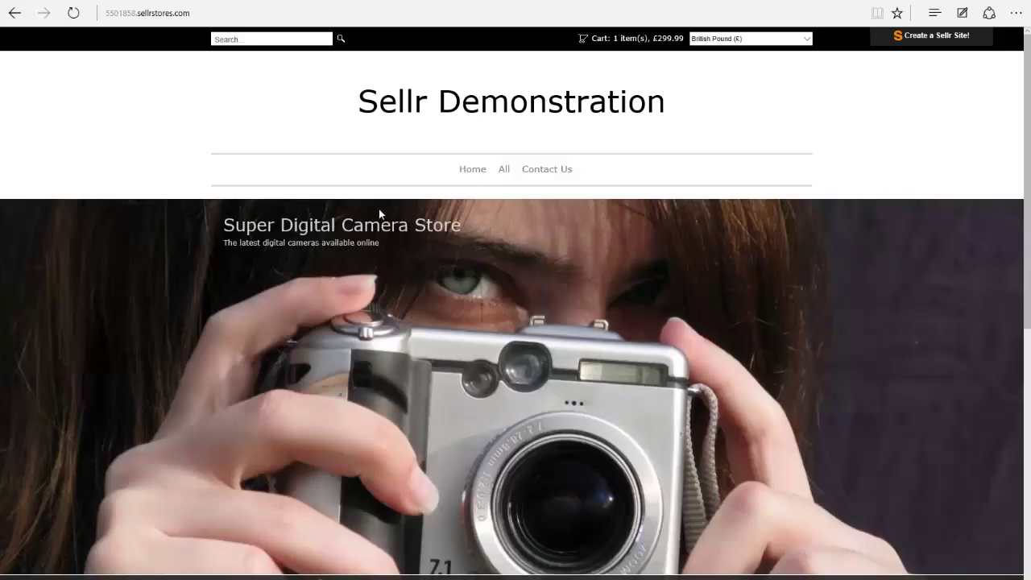